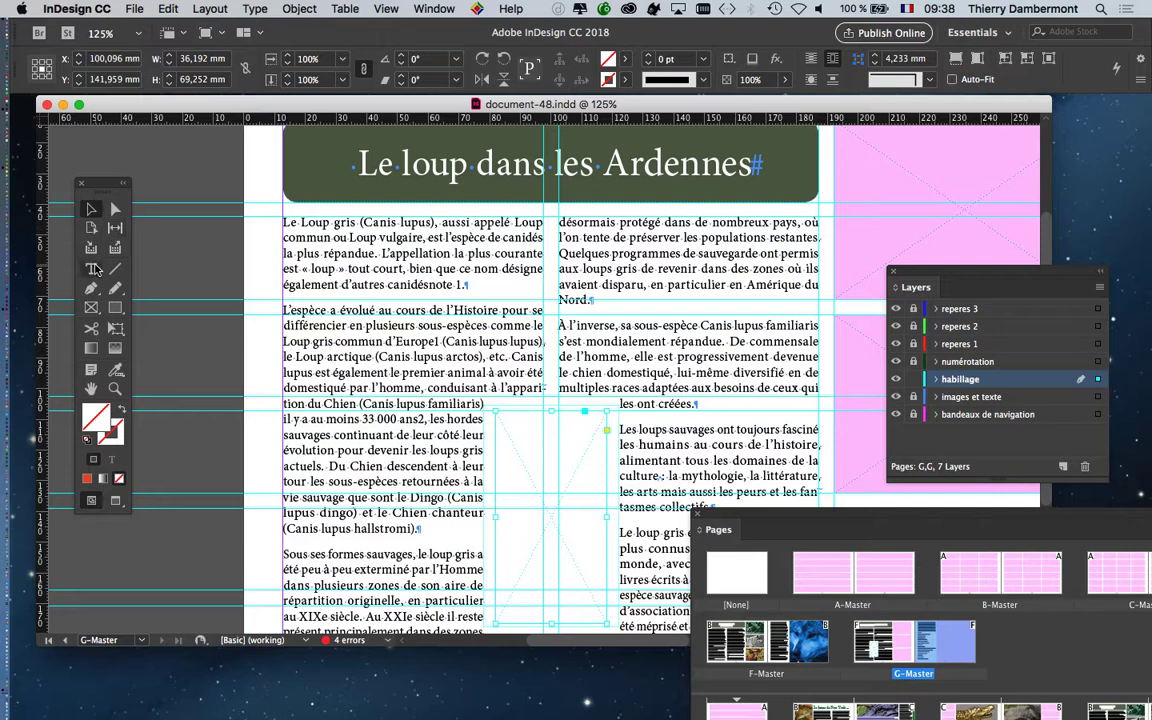
Clear the frame selection and move the Layers panel off the left page of the G-Master spread
{"action": "double_click", "coordinate": [457, 281]}
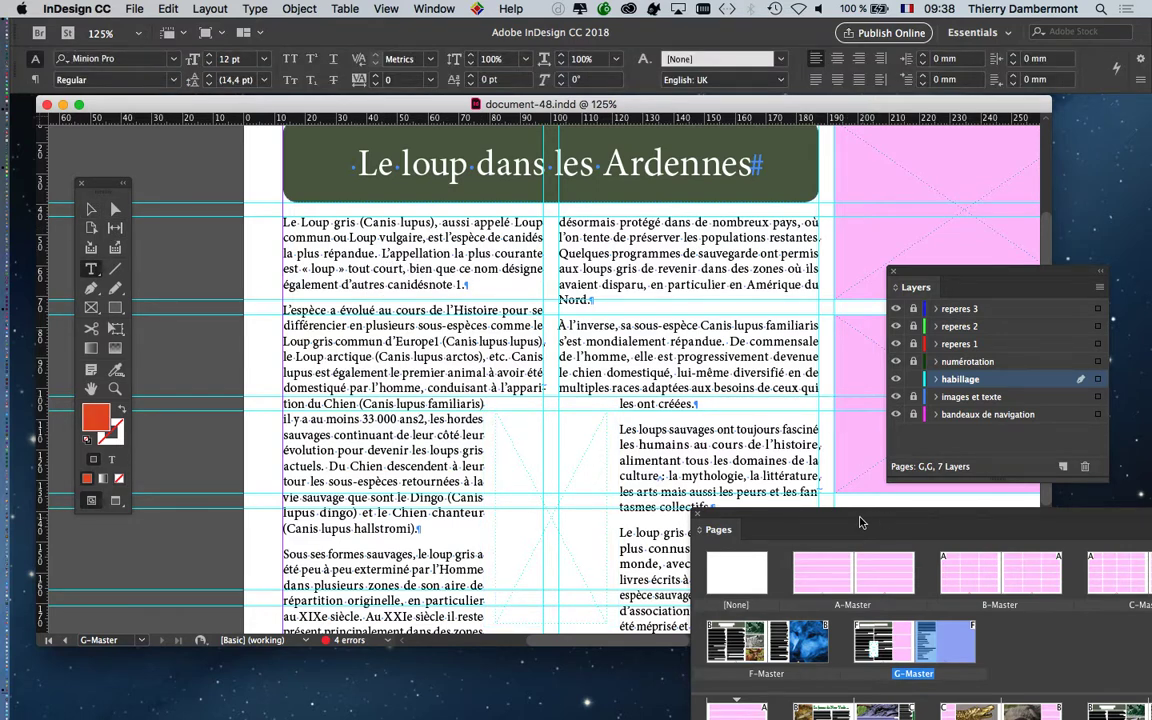
{"action": "left_click_drag", "start_coordinate": [914, 270], "coordinate": [771, 238]}
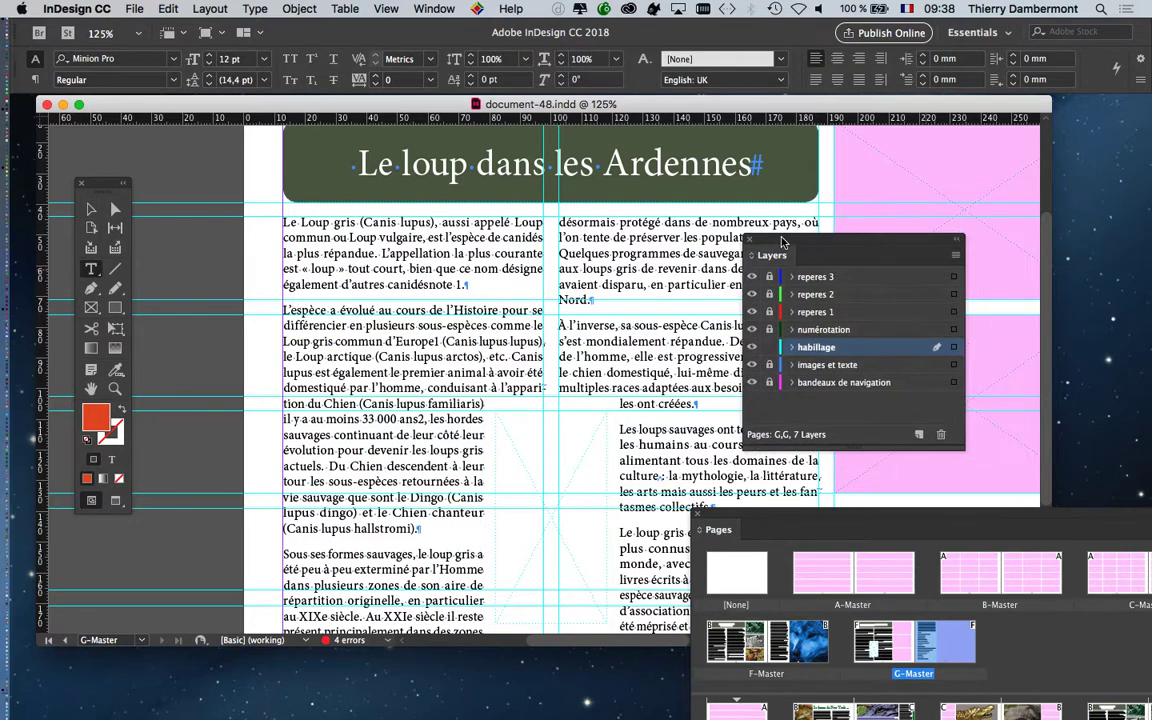
{"action": "key", "text": "super+minus"}
{"action": "key", "text": "super+minus"}
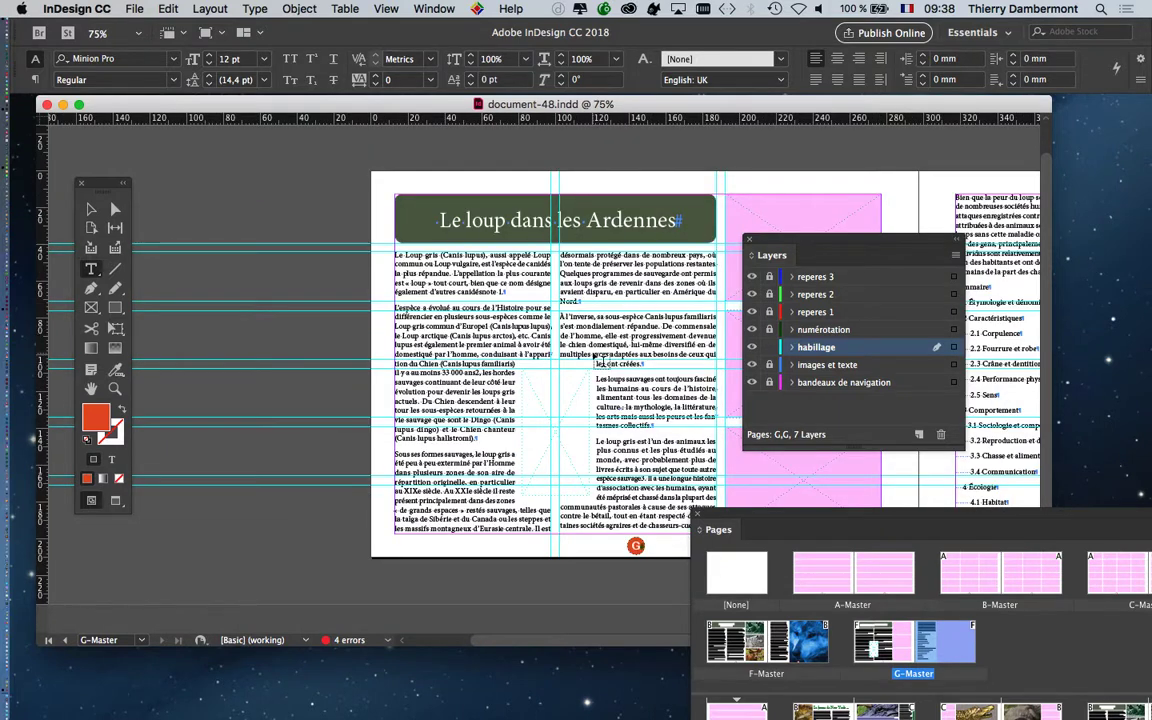
{"action": "left_click", "coordinate": [91, 209]}
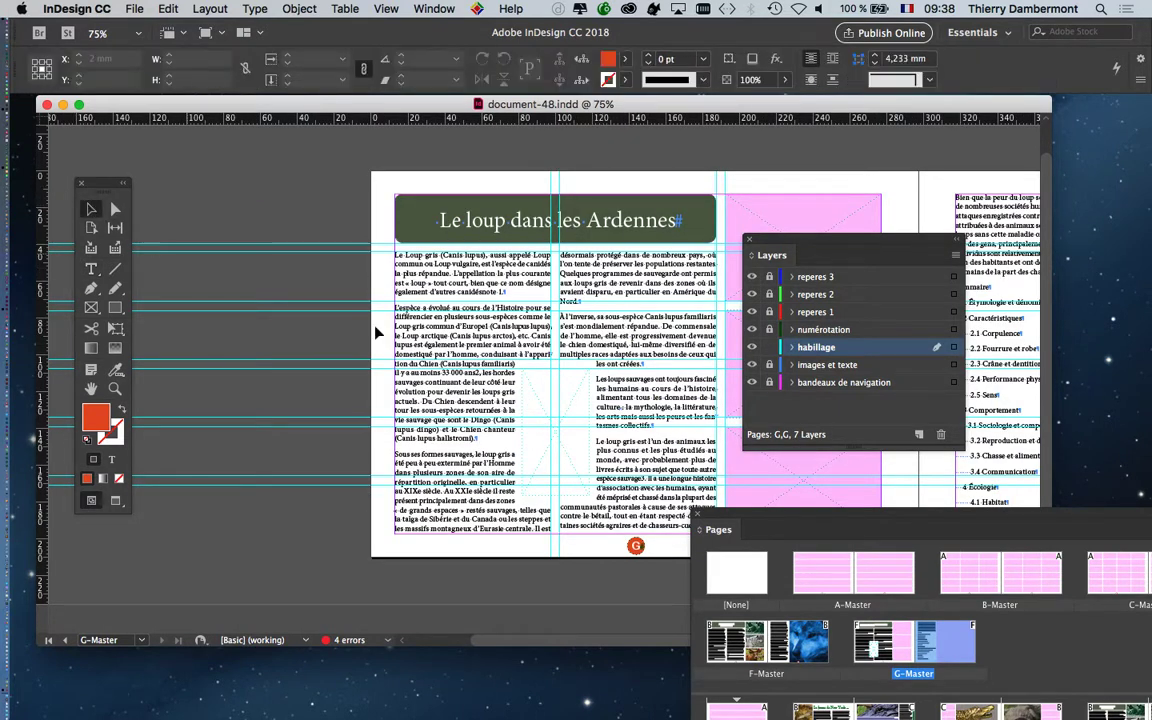
{"action": "left_click_drag", "start_coordinate": [821, 239], "coordinate": [478, 614]}
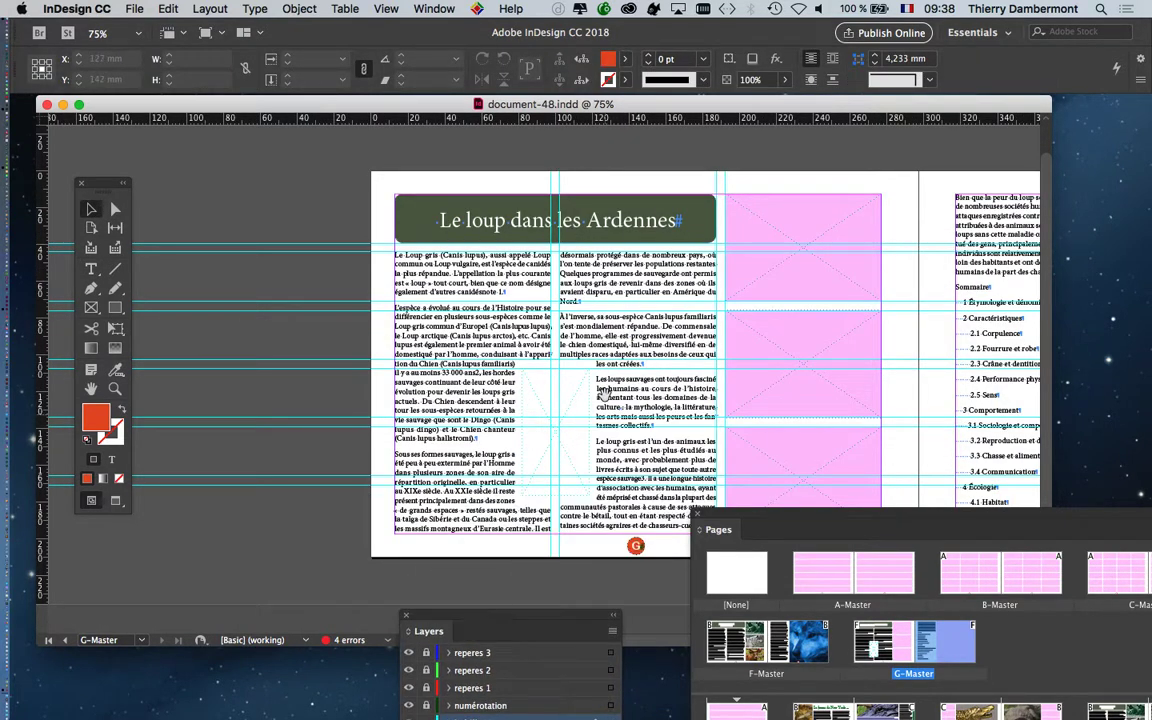
Clear the Layers and Pages panels from the text columns and examine both pages of the G-Master spread
{"action": "scroll", "coordinate": [545, 350], "scroll_direction": "right", "scroll_amount": 5}
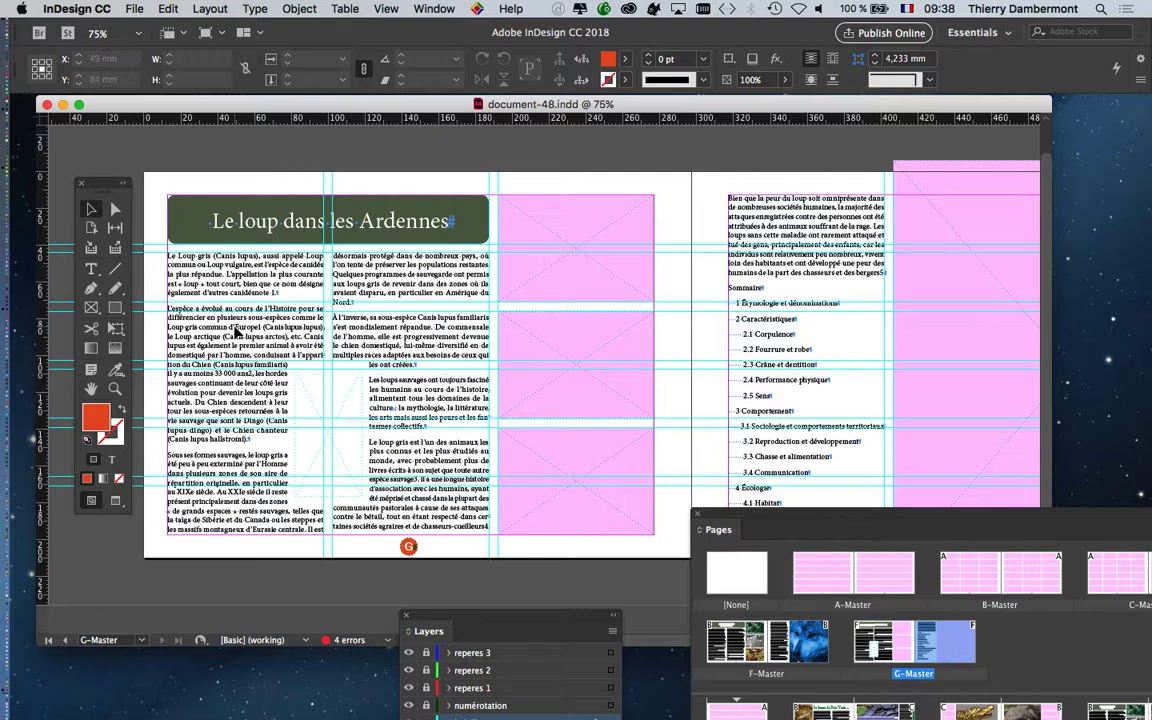
{"action": "scroll", "coordinate": [233, 330], "scroll_direction": "up", "scroll_amount": 1}
{"action": "scroll", "coordinate": [322, 343], "scroll_direction": "left", "scroll_amount": 3}
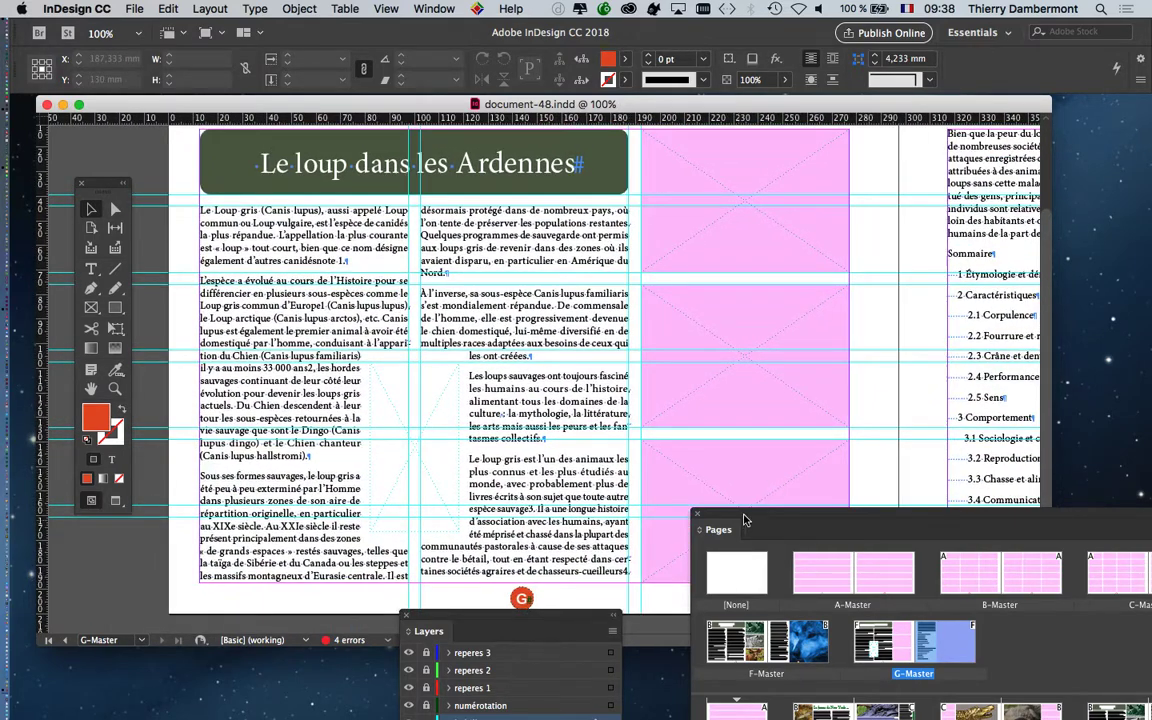
{"action": "left_click_drag", "start_coordinate": [694, 519], "coordinate": [823, 557]}
{"action": "left_click_drag", "start_coordinate": [582, 622], "coordinate": [261, 605]}
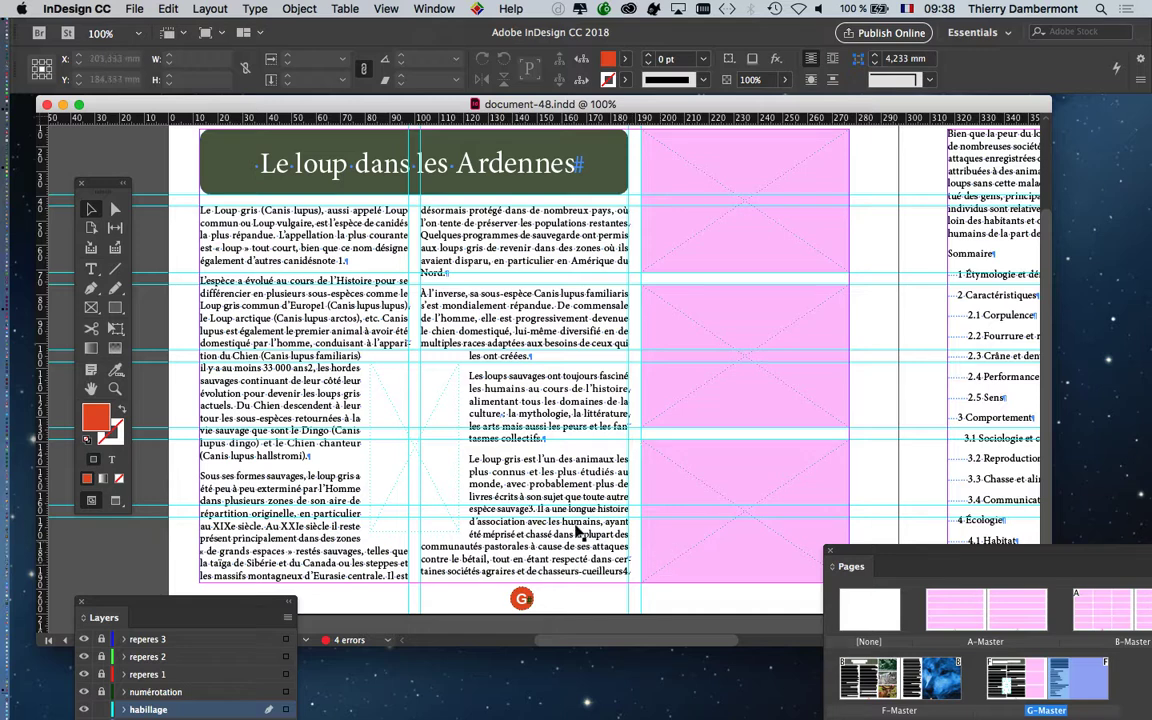
{"action": "left_click_drag", "start_coordinate": [242, 612], "coordinate": [162, 571]}
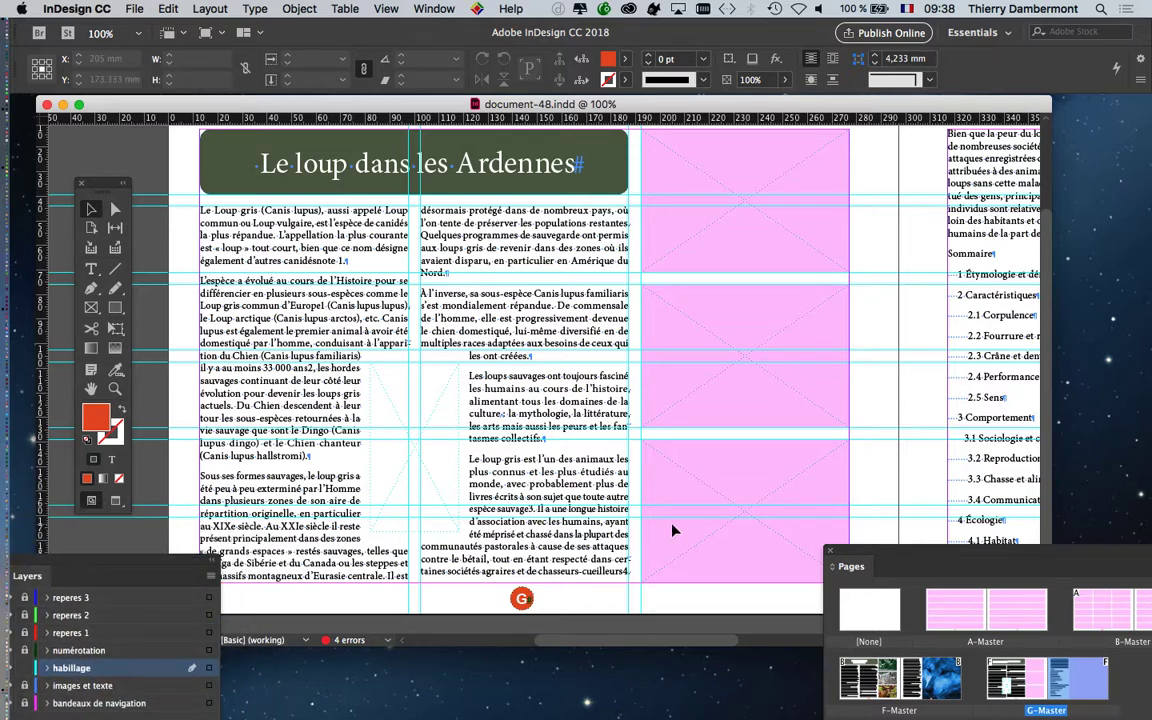
{"action": "key", "text": "super+minus"}
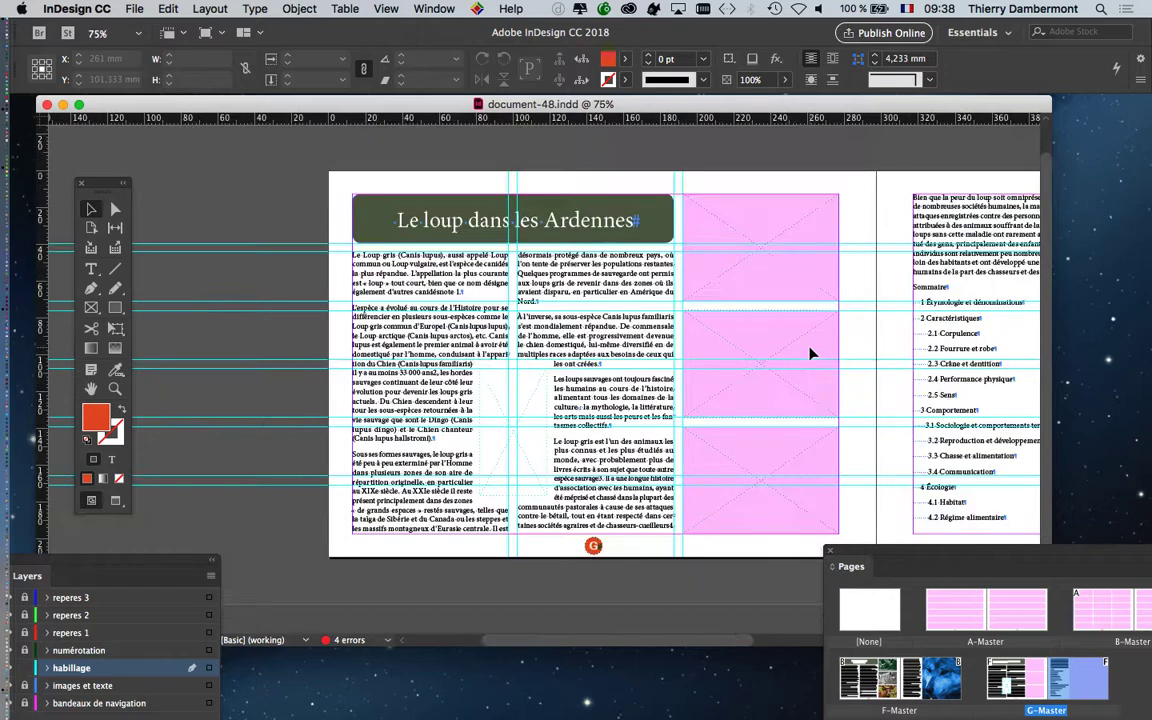
{"action": "left_click_drag", "start_coordinate": [810, 348], "coordinate": [584, 330]}
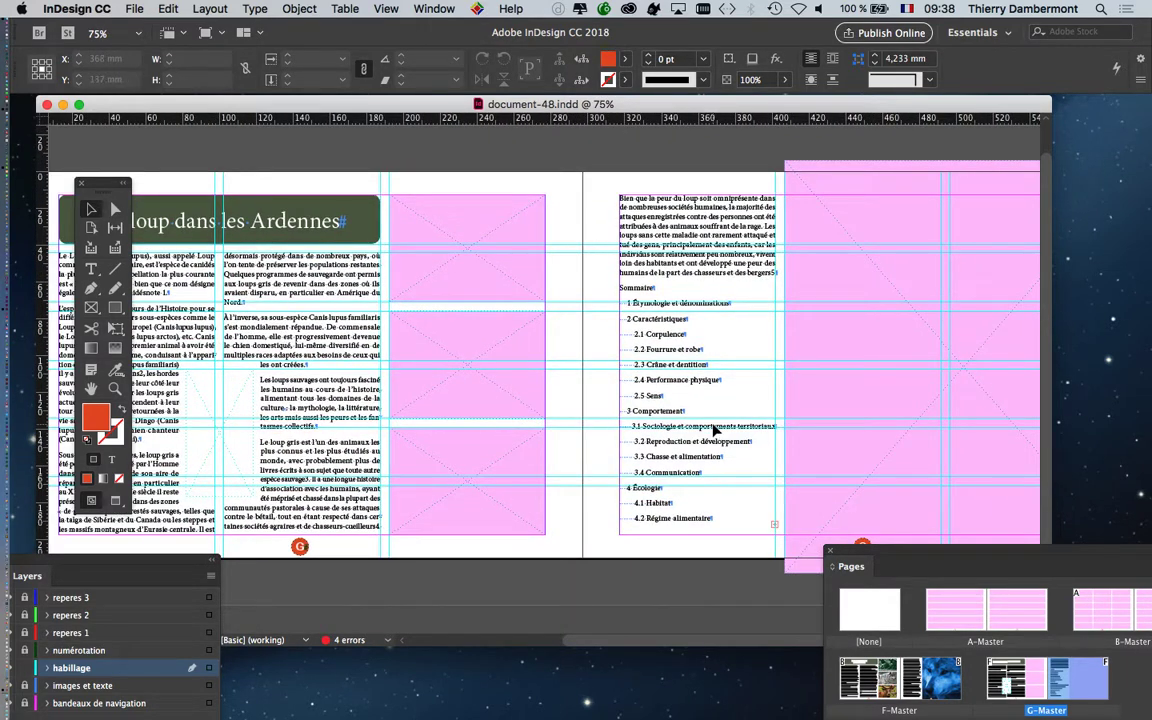
{"action": "key", "text": "super+equal"}
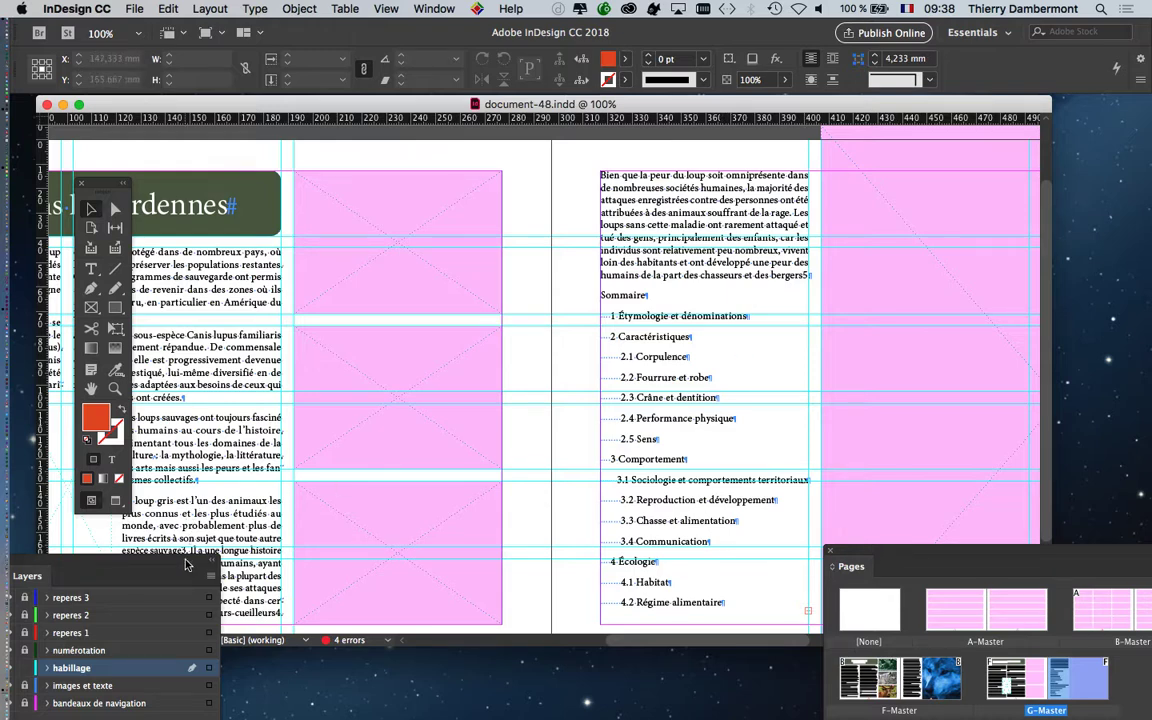
Lock the habillage layer and unlock the images et texte layer, keeping the Layers panel clear of the text
{"action": "left_click_drag", "start_coordinate": [185, 565], "coordinate": [882, 201]}
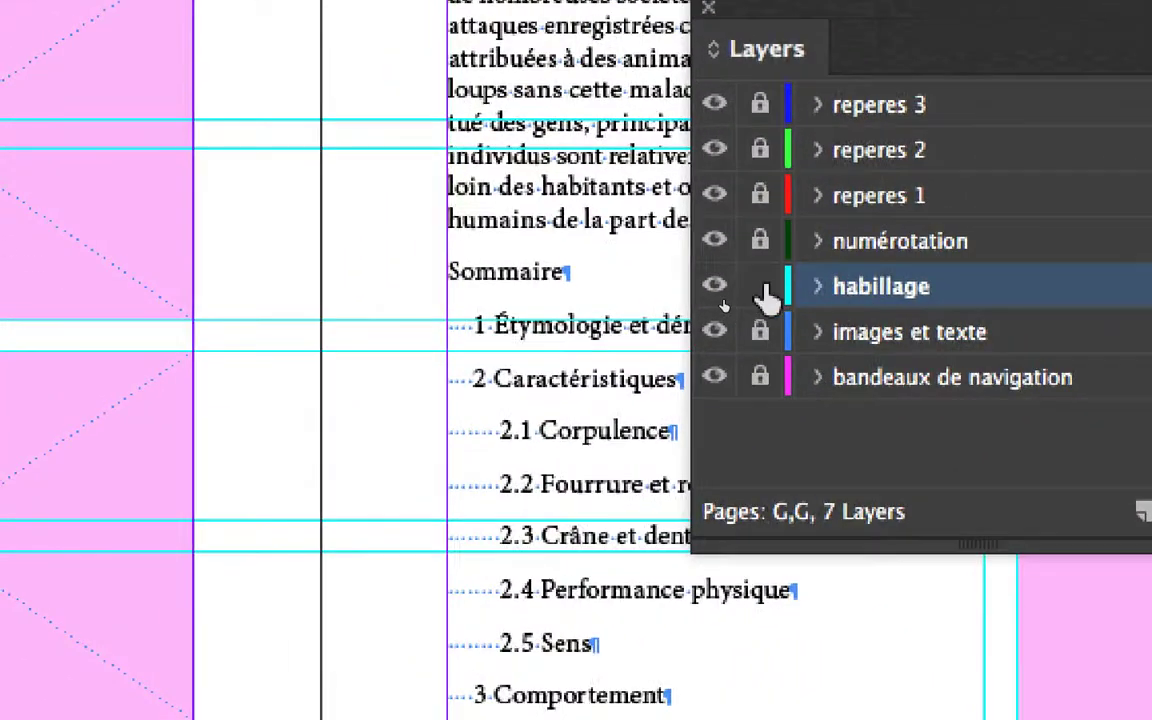
{"action": "left_click", "coordinate": [735, 284]}
{"action": "left_click", "coordinate": [735, 330]}
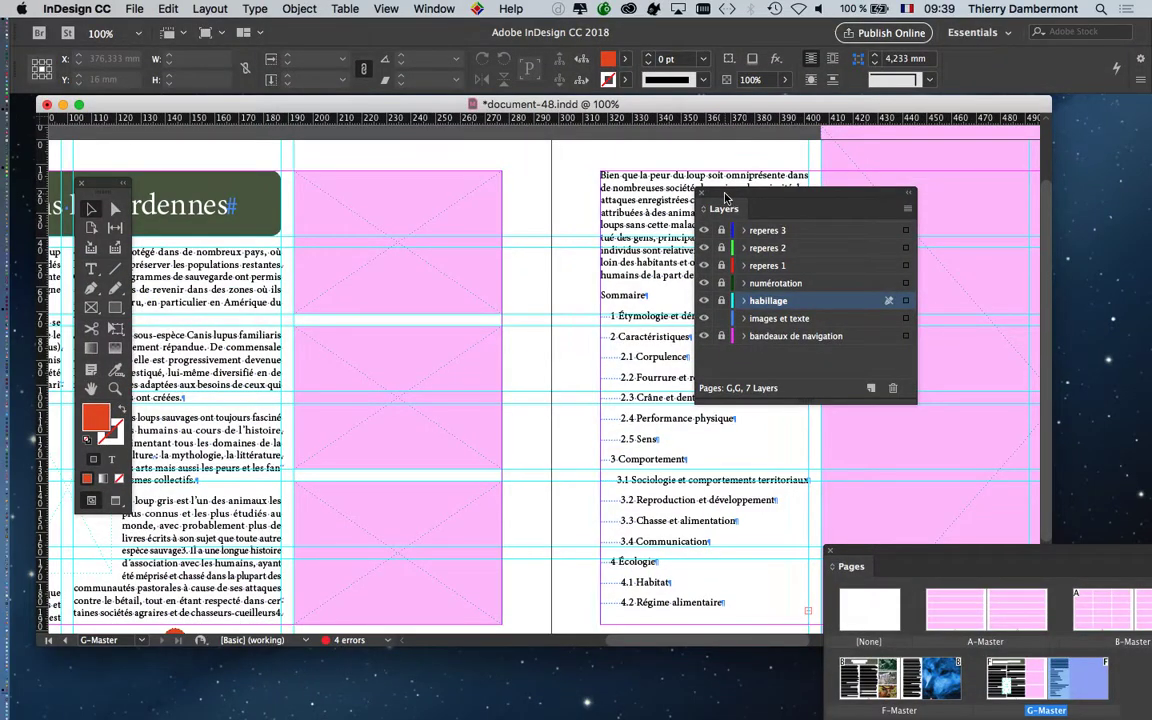
{"action": "left_click_drag", "start_coordinate": [855, 200], "coordinate": [947, 265]}
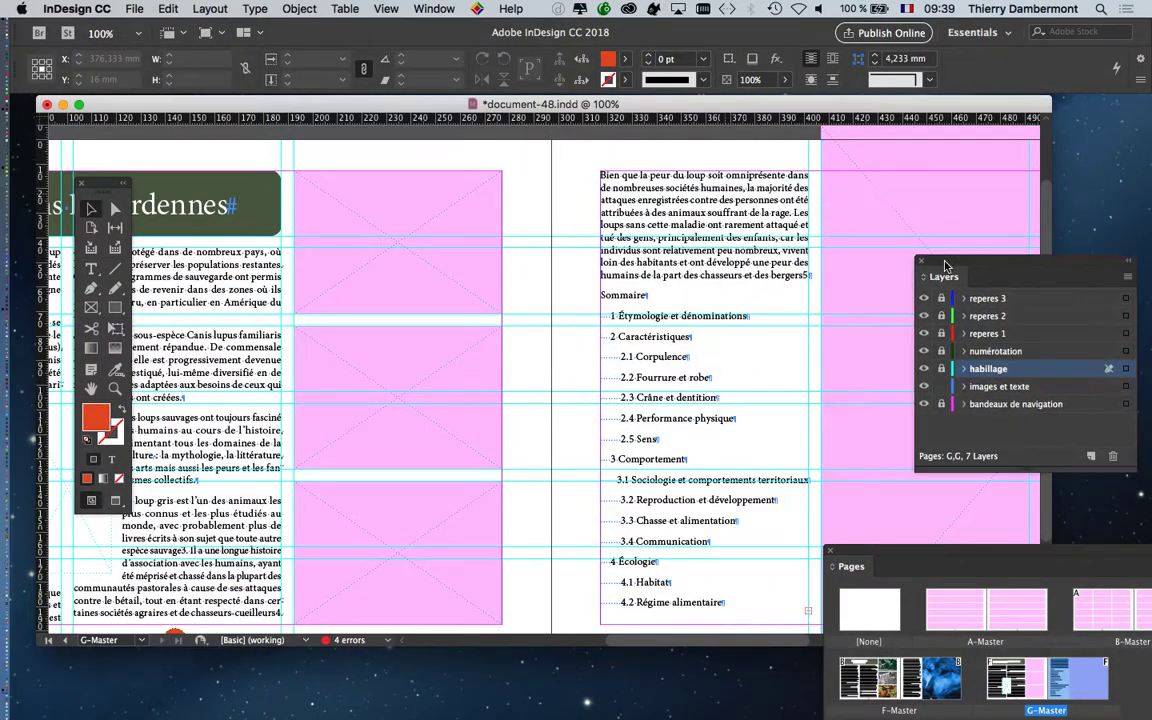
Select the two body text columns on the left page in turn to examine how their frames are threaded
{"action": "key", "text": "super+minus"}
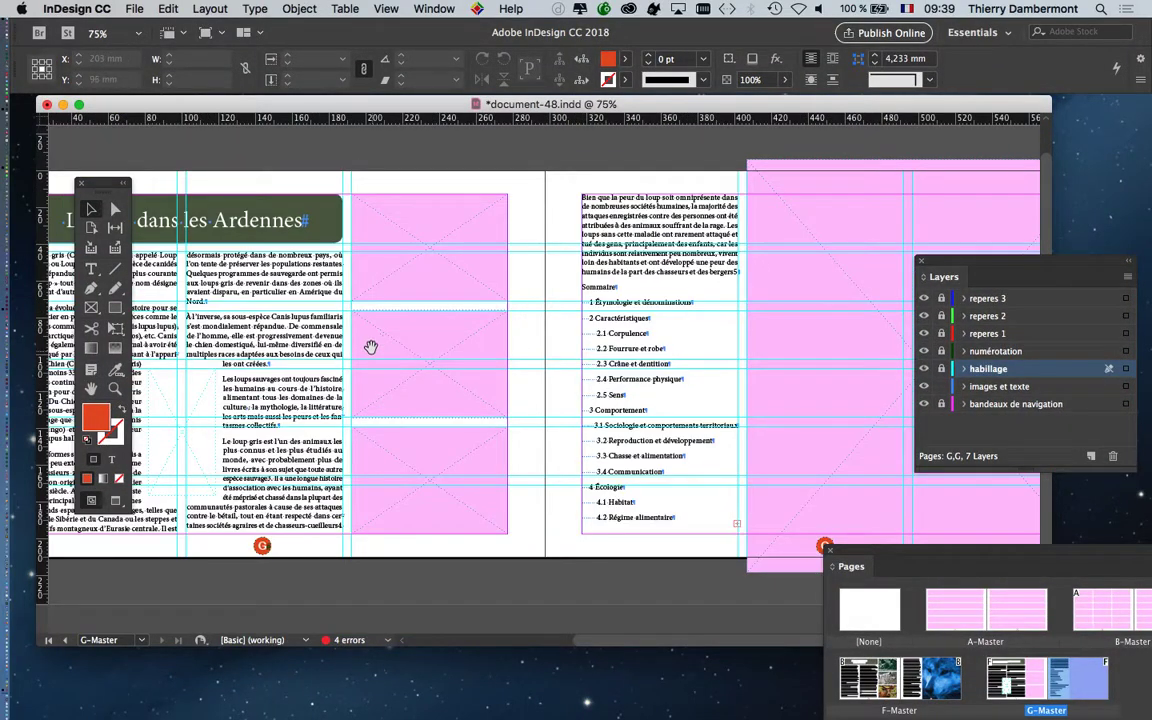
{"action": "scroll", "coordinate": [334, 312], "scroll_direction": "left", "scroll_amount": 3}
{"action": "scroll", "coordinate": [587, 344], "scroll_direction": "left", "scroll_amount": 2}
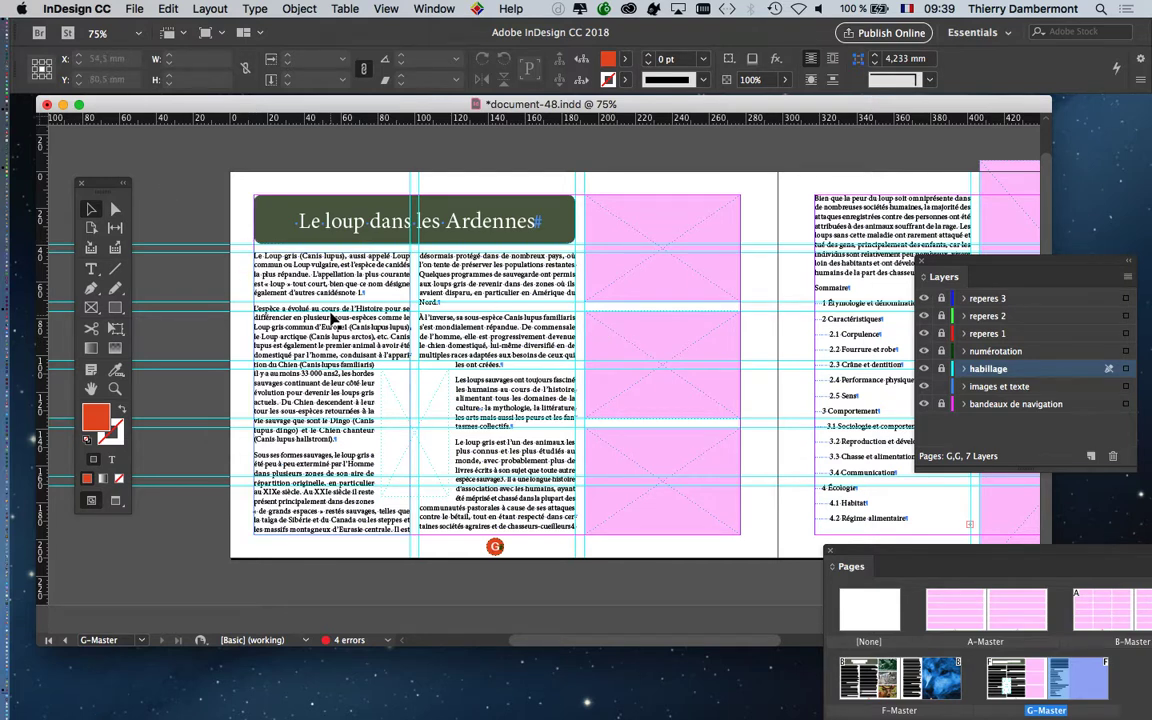
{"action": "key", "text": "super+equal"}
{"action": "key", "text": "super+equal"}
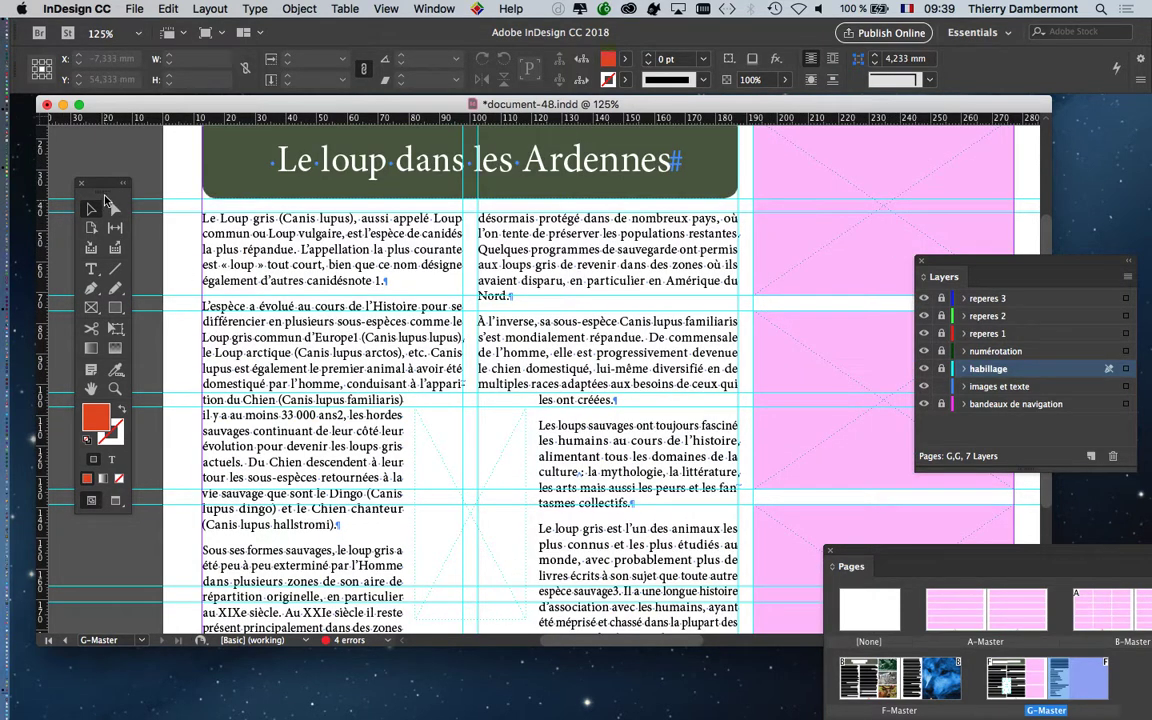
{"action": "left_click_drag", "start_coordinate": [107, 189], "coordinate": [119, 191]}
{"action": "left_click", "coordinate": [285, 263]}
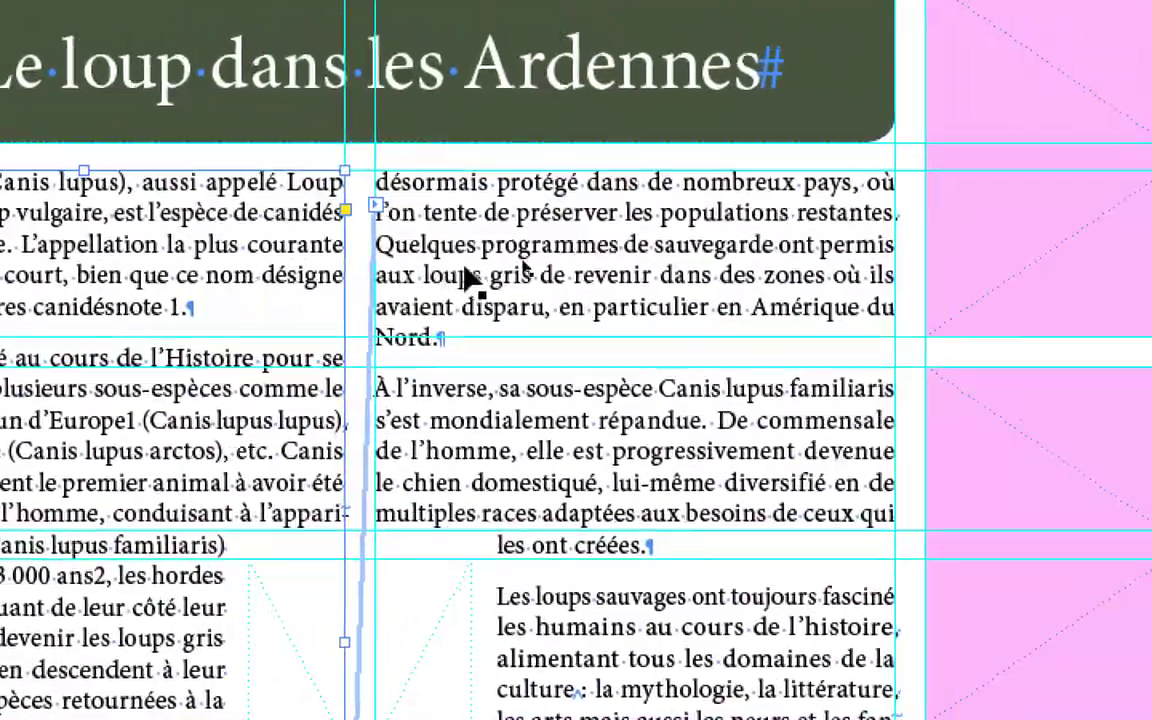
{"action": "left_click", "coordinate": [505, 265]}
{"action": "left_click", "coordinate": [228, 257]}
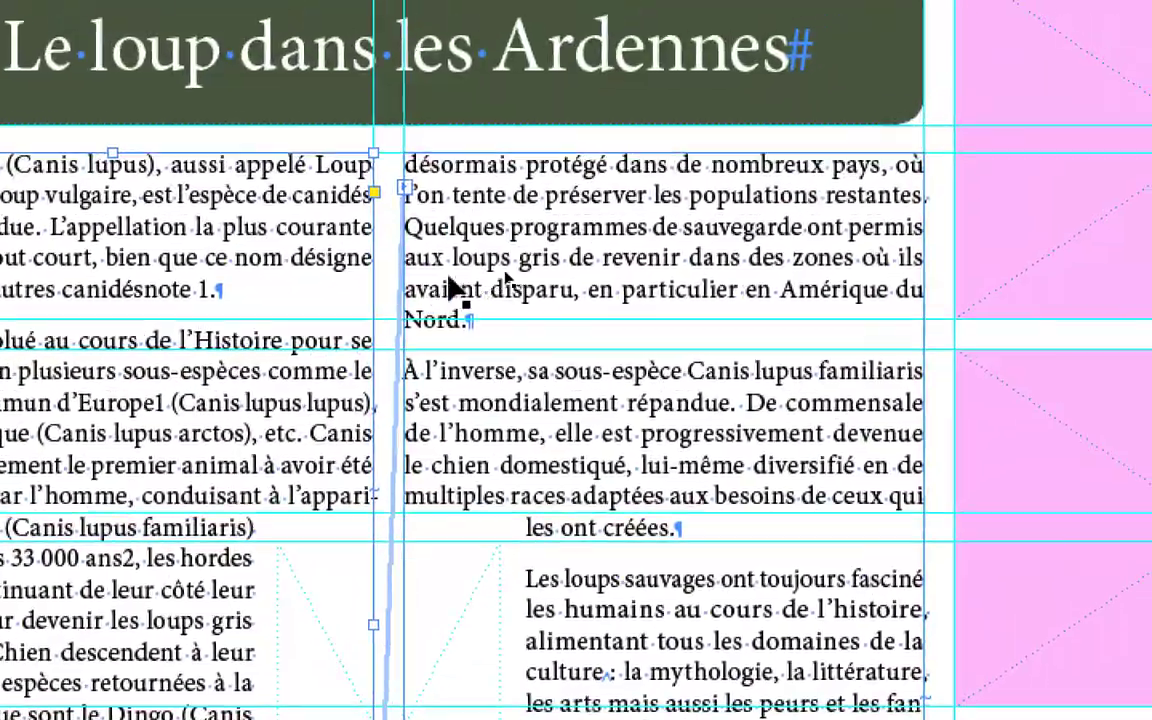
{"action": "left_click", "coordinate": [665, 60]}
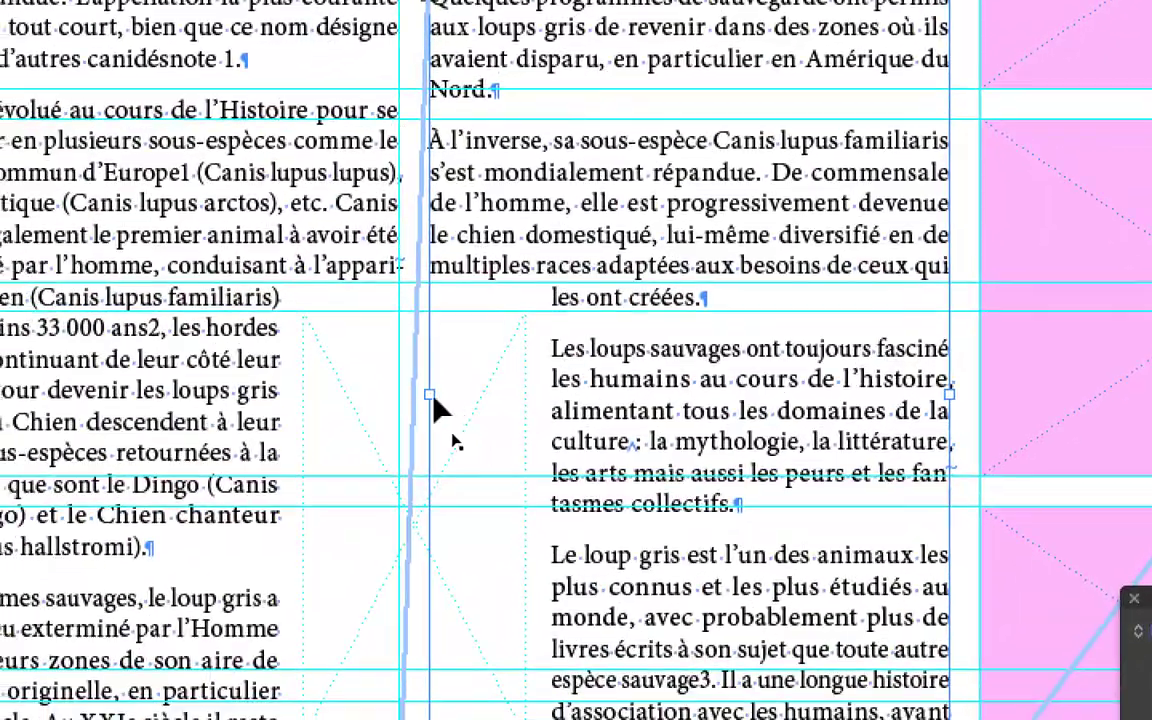
{"action": "left_click", "coordinate": [110, 186]}
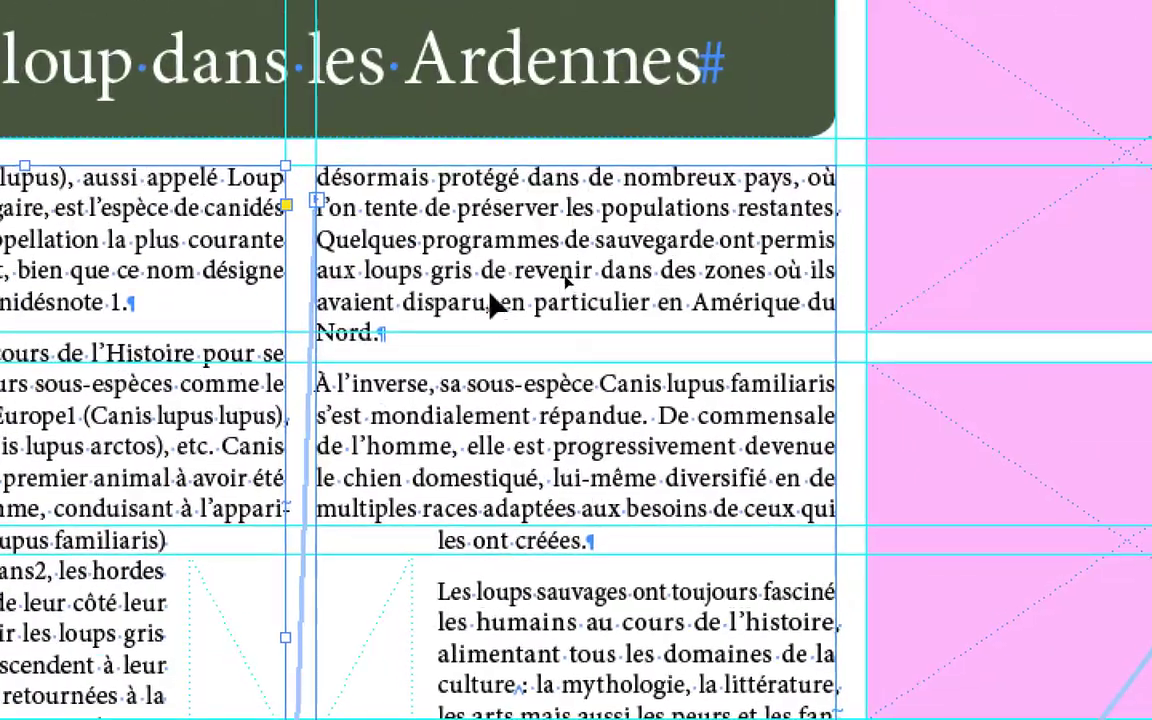
{"action": "left_click", "coordinate": [691, 301]}
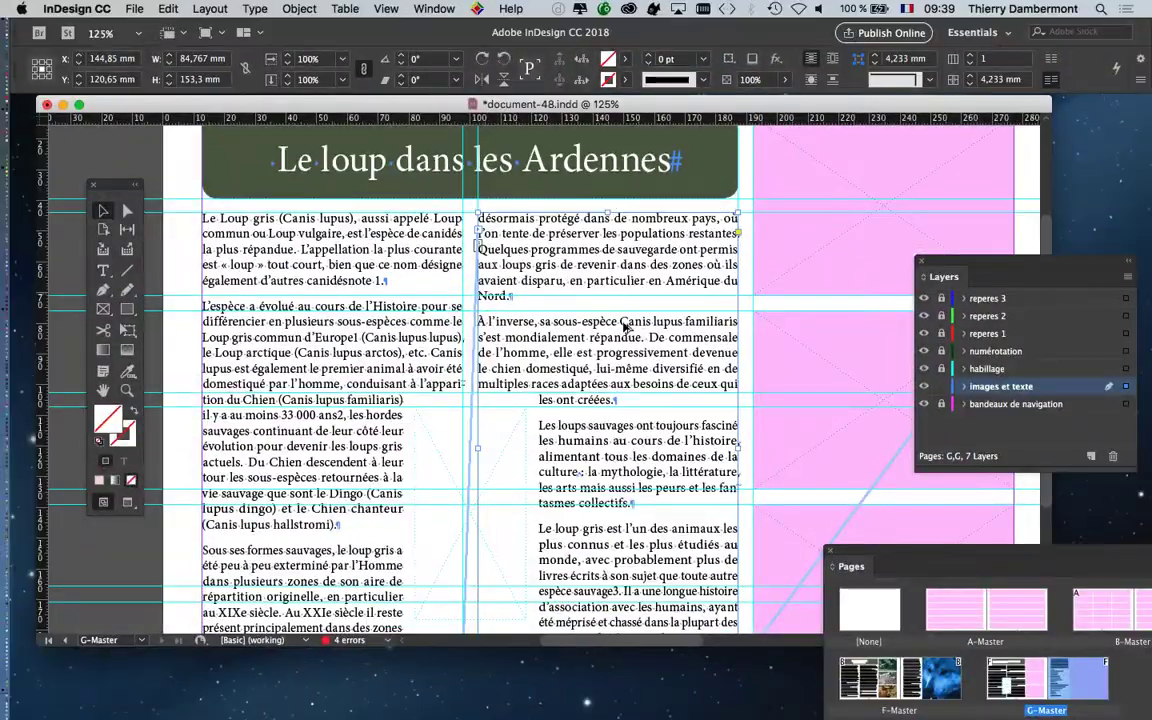
Follow the text thread from the second column to the text frame on the facing page
{"action": "scroll", "coordinate": [624, 326], "scroll_direction": "down", "scroll_amount": 1}
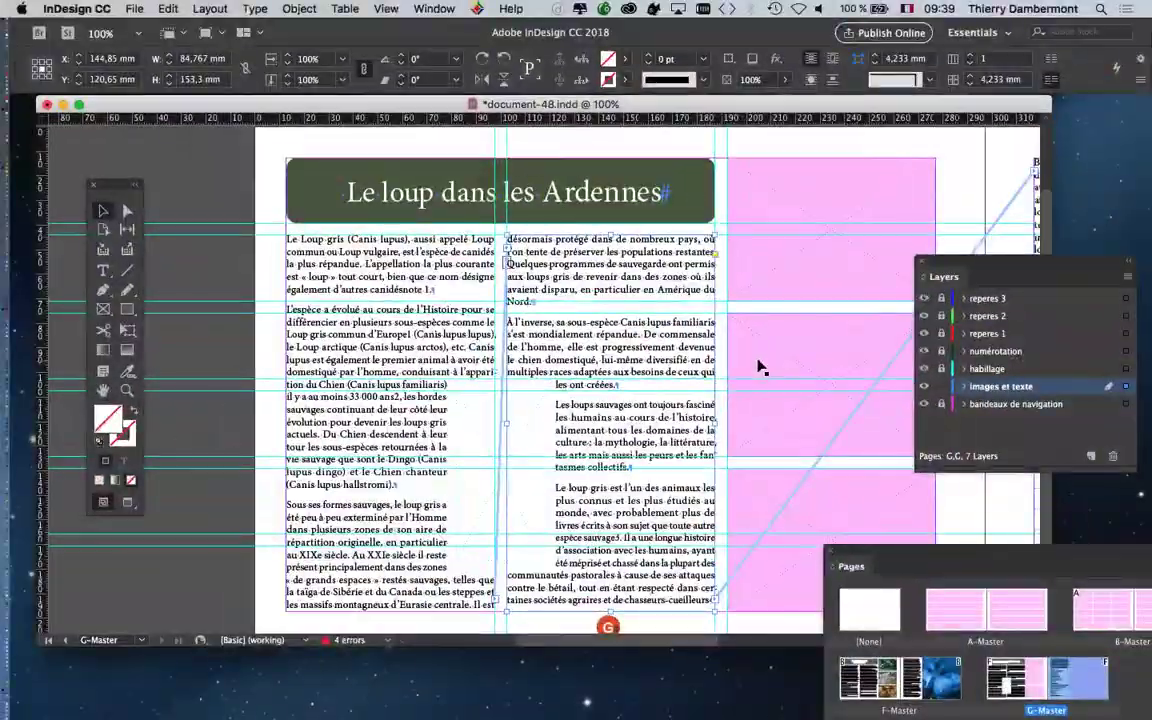
{"action": "key", "text": "super+minus"}
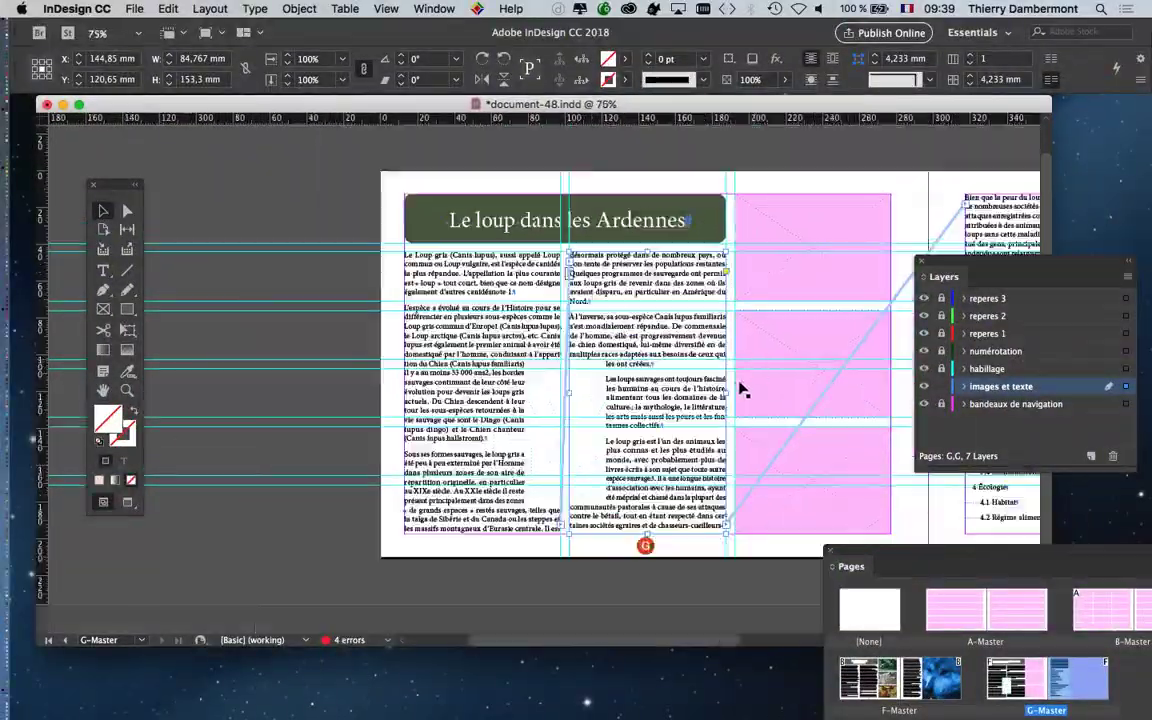
{"action": "left_click_drag", "start_coordinate": [740, 386], "coordinate": [478, 383]}
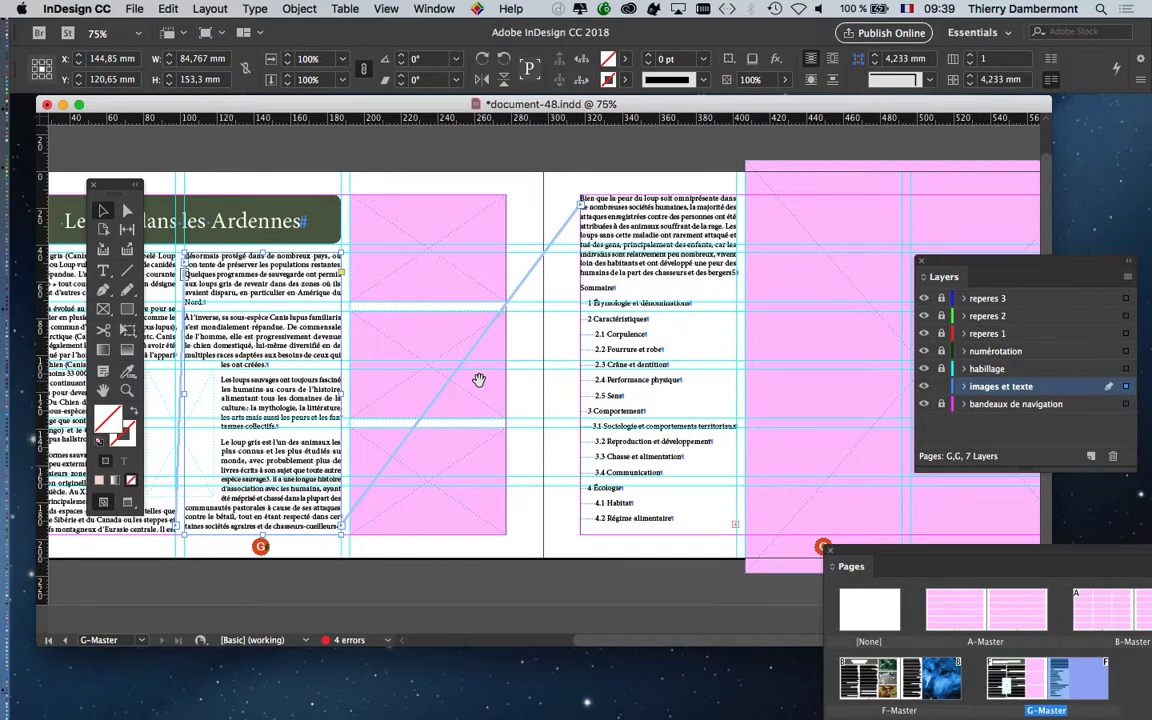
{"action": "left_click_drag", "start_coordinate": [479, 380], "coordinate": [653, 368]}
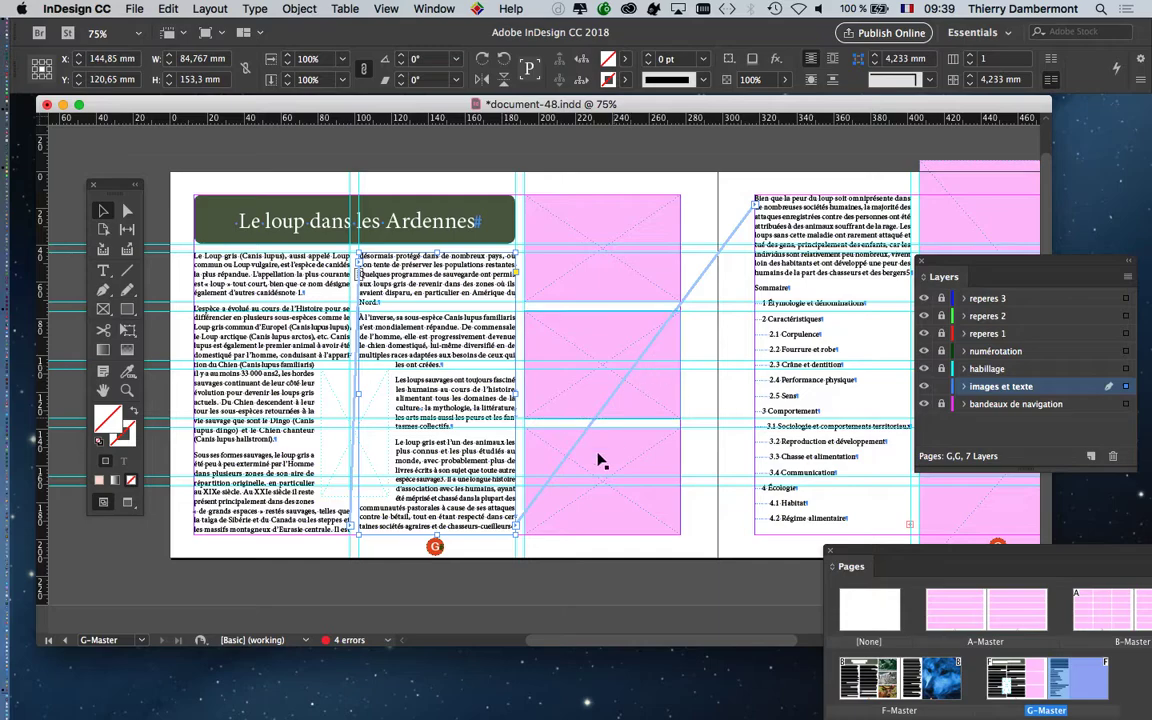
Bring the whole Pages panel into view to examine the masters and document spreads, and move it aside
{"action": "left_click_drag", "start_coordinate": [827, 548], "coordinate": [579, 413]}
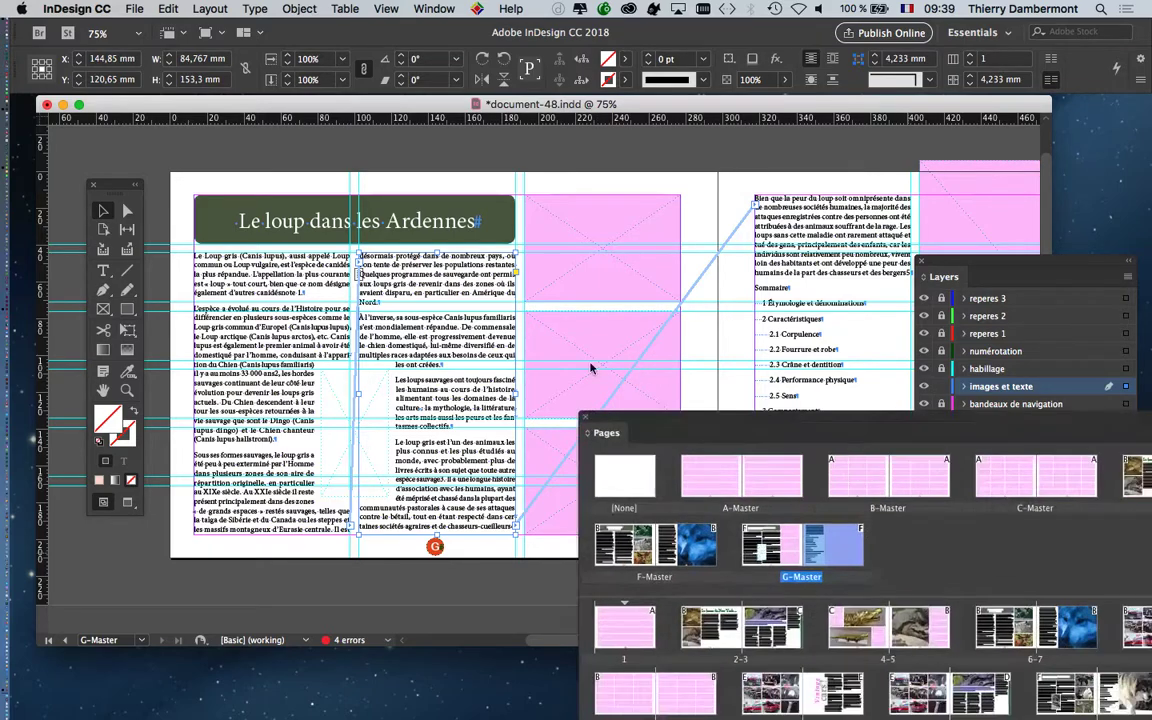
{"action": "left_click_drag", "start_coordinate": [590, 368], "coordinate": [306, 153]}
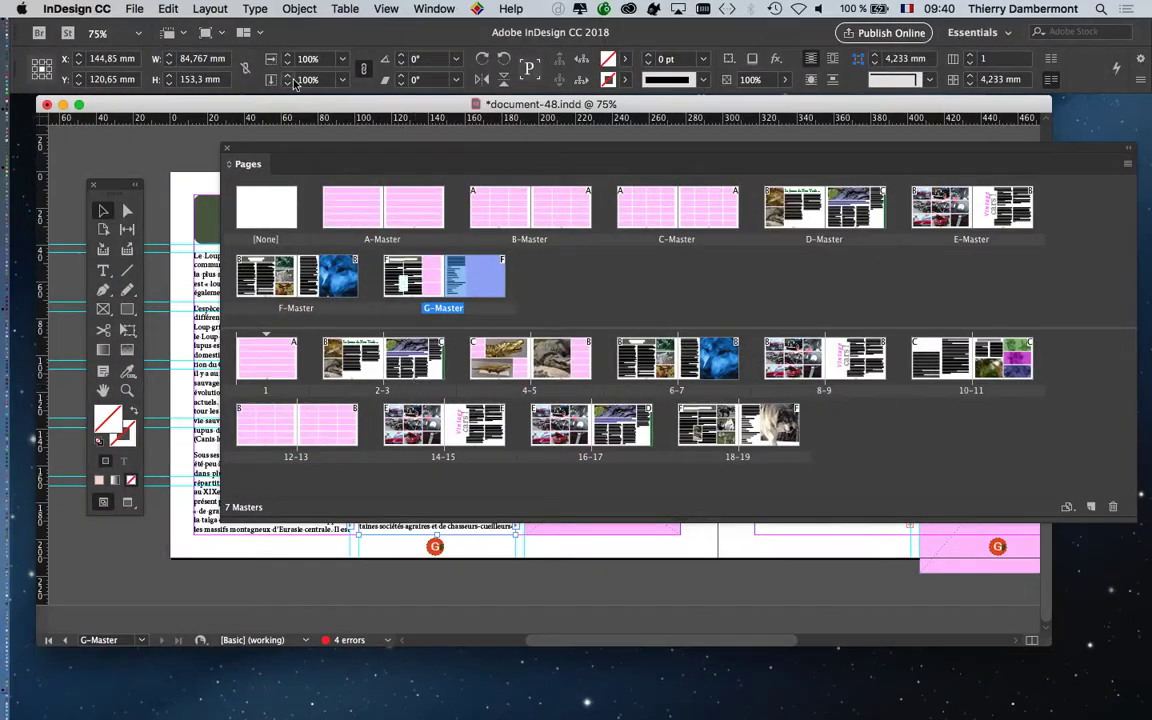
{"action": "left_click_drag", "start_coordinate": [346, 155], "coordinate": [527, 247]}
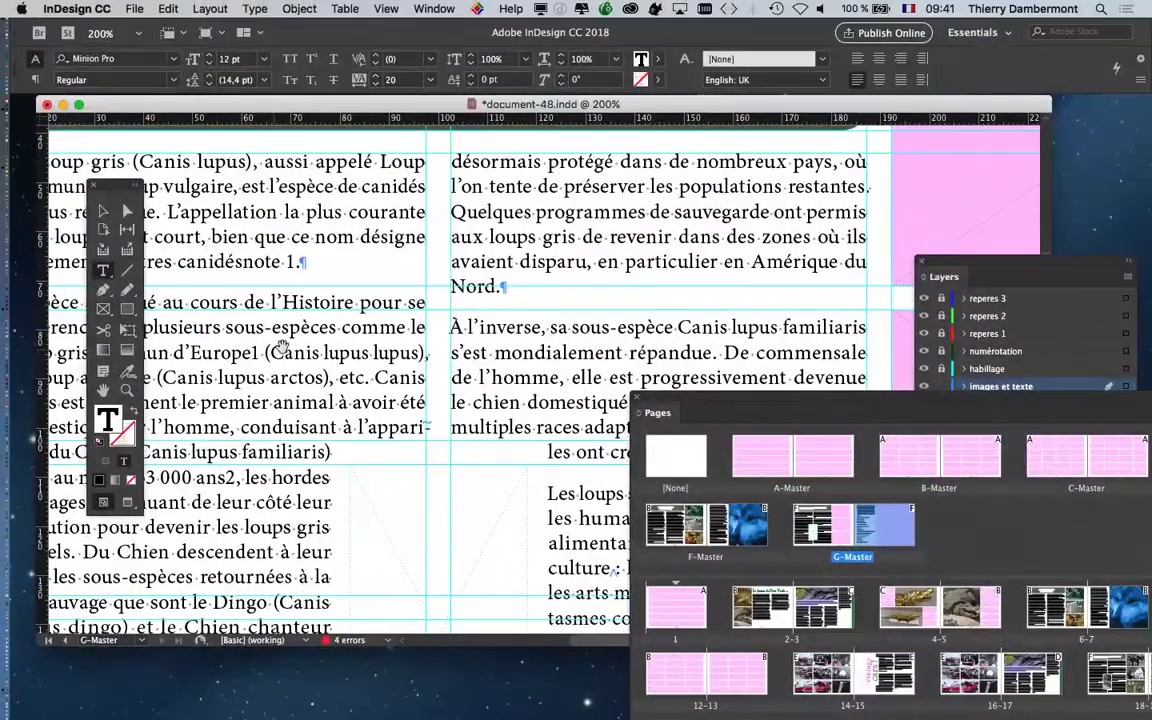
Delete the space and note number 1 after "canidésnote" at the end of the first paragraph
{"action": "scroll", "coordinate": [387, 322], "scroll_direction": "left", "scroll_amount": 5}
{"action": "scroll", "coordinate": [387, 322], "scroll_direction": "down", "scroll_amount": 1}
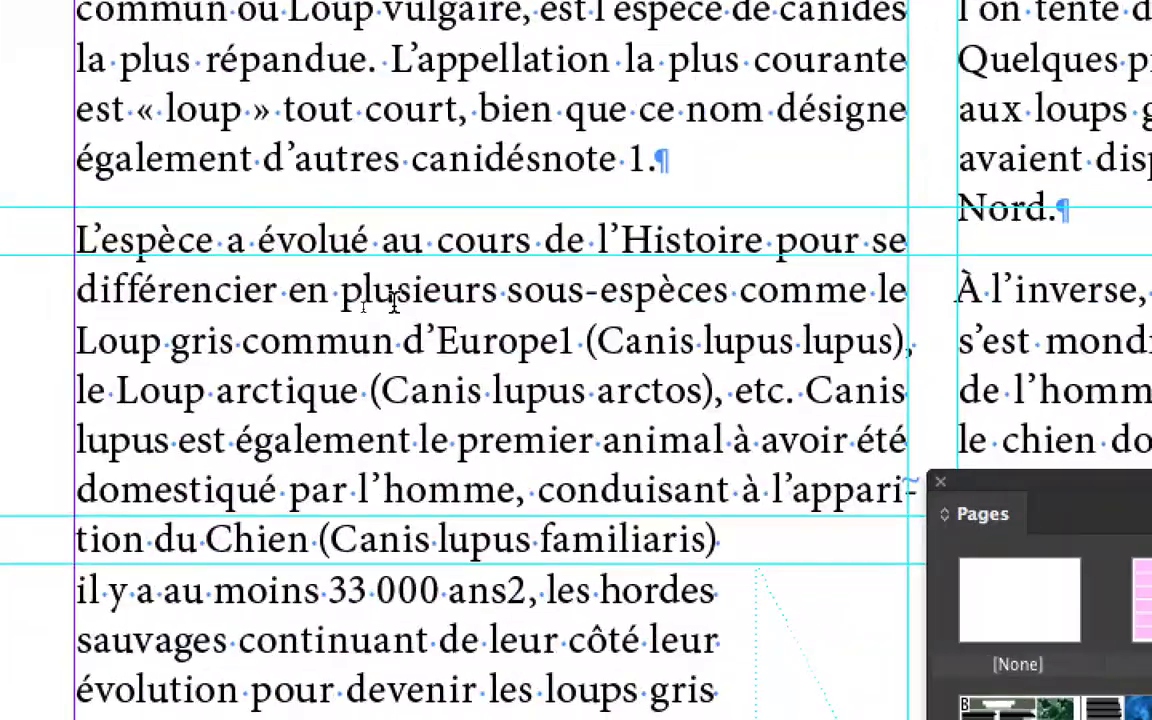
{"action": "left_click_drag", "start_coordinate": [490, 304], "coordinate": [940, 418]}
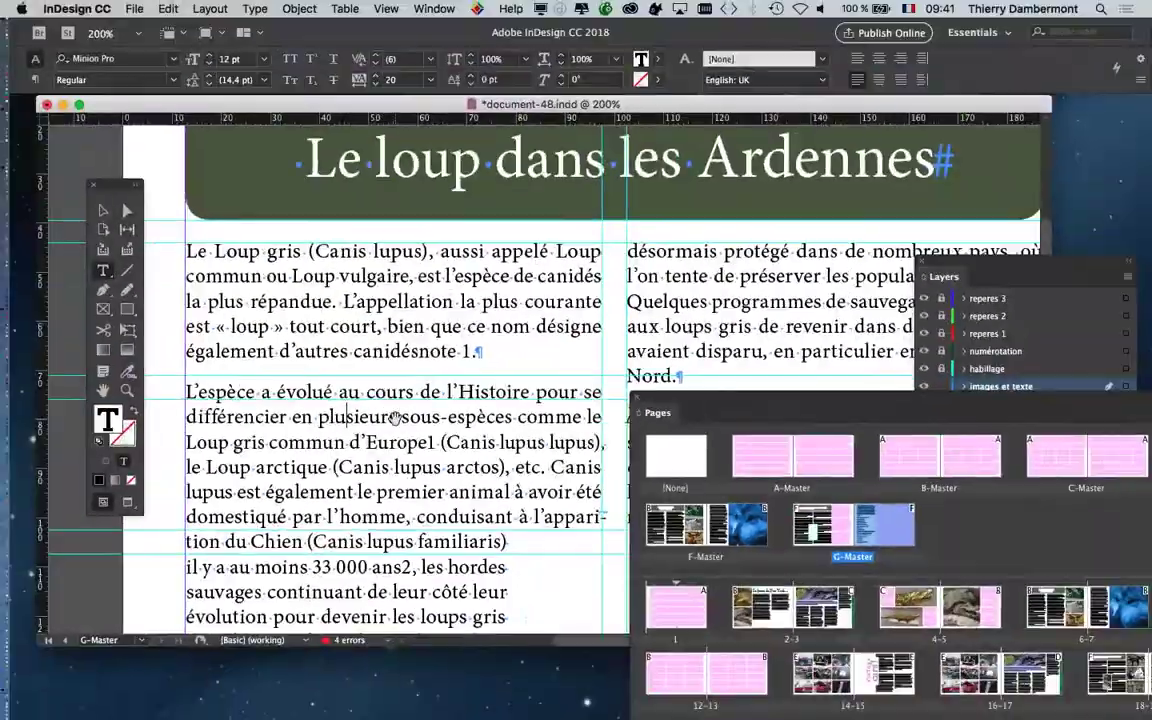
{"action": "left_click_drag", "start_coordinate": [573, 370], "coordinate": [471, 319]}
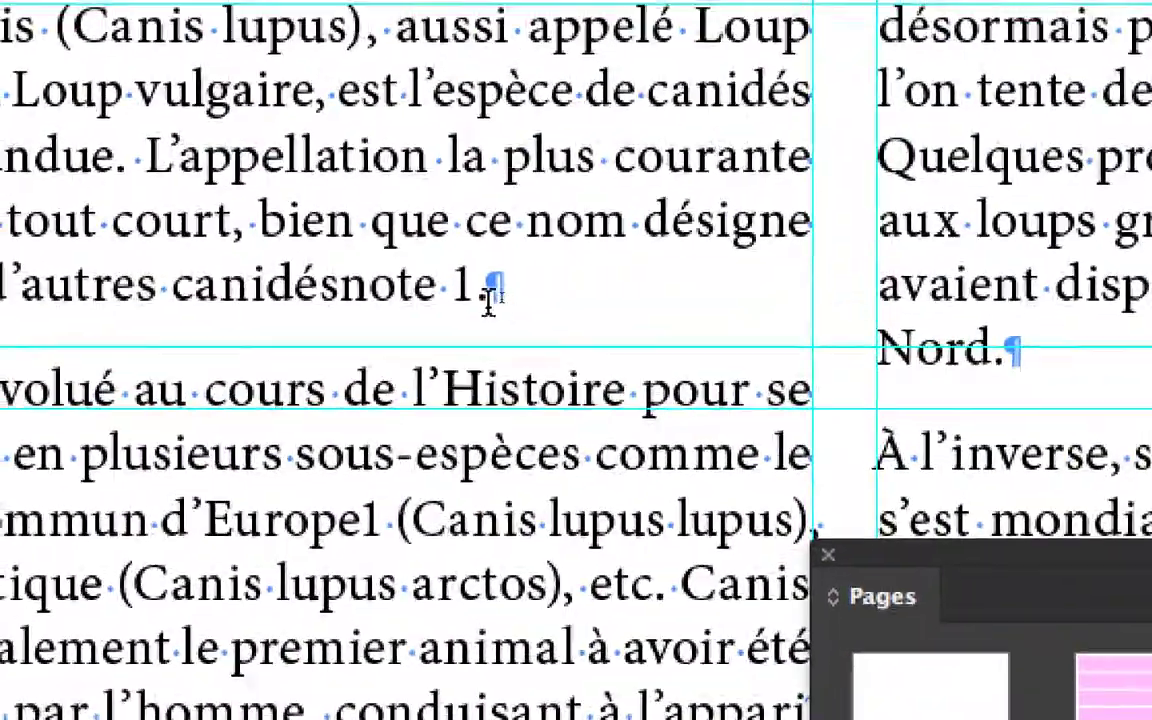
{"action": "left_click_drag", "start_coordinate": [474, 298], "coordinate": [439, 300]}
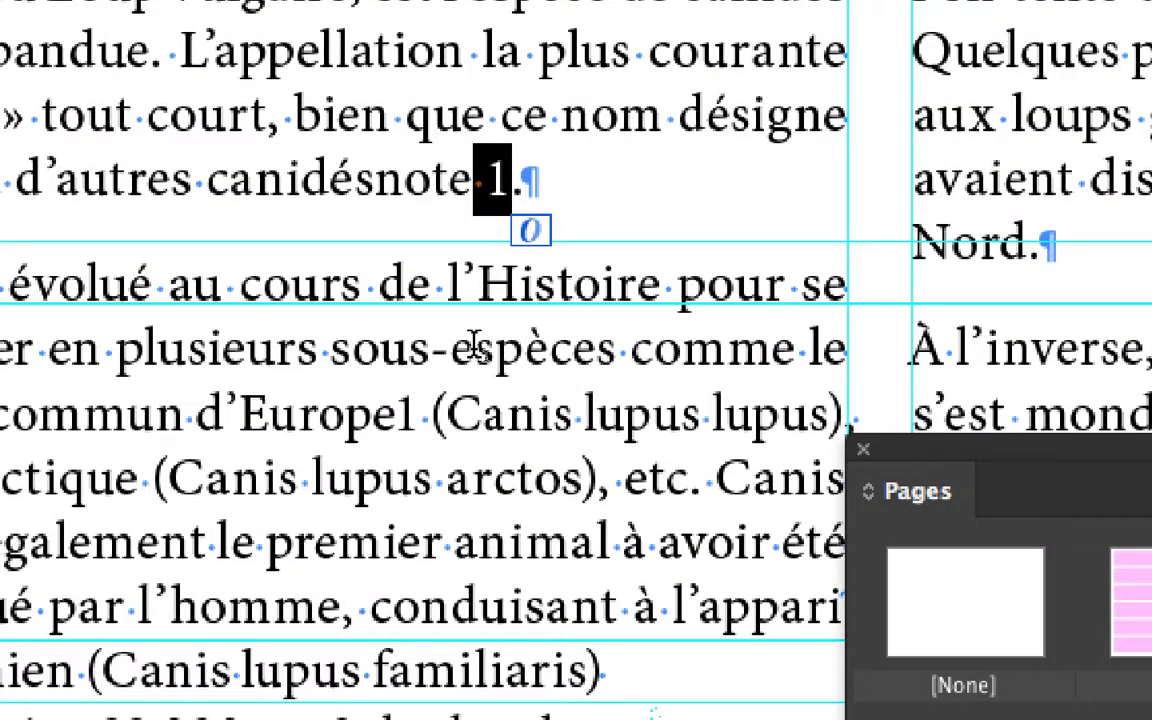
{"action": "key", "text": "BackSpace"}
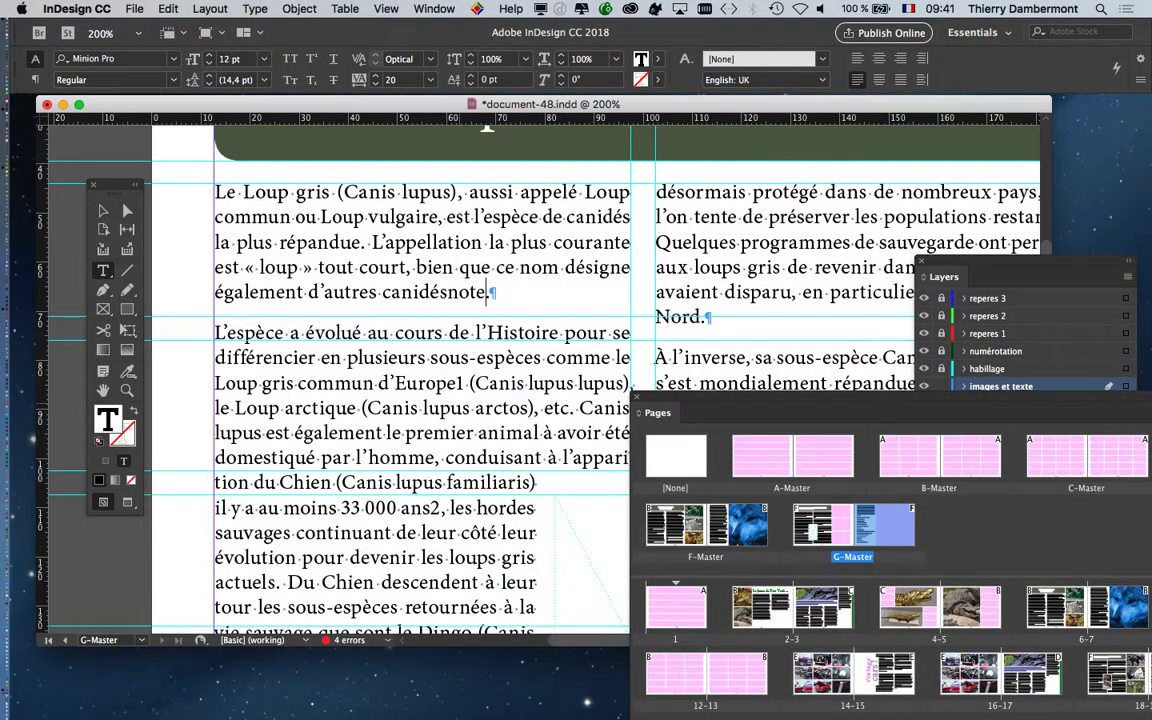
Move the Pages panel clear of the article and delete the word "note" after "canidés" at the end of the first paragraph
{"action": "key", "text": "super+minus"}
{"action": "scroll", "coordinate": [480, 380], "scroll_direction": "right", "scroll_amount": 5}
{"action": "scroll", "coordinate": [480, 380], "scroll_direction": "down", "scroll_amount": 2}
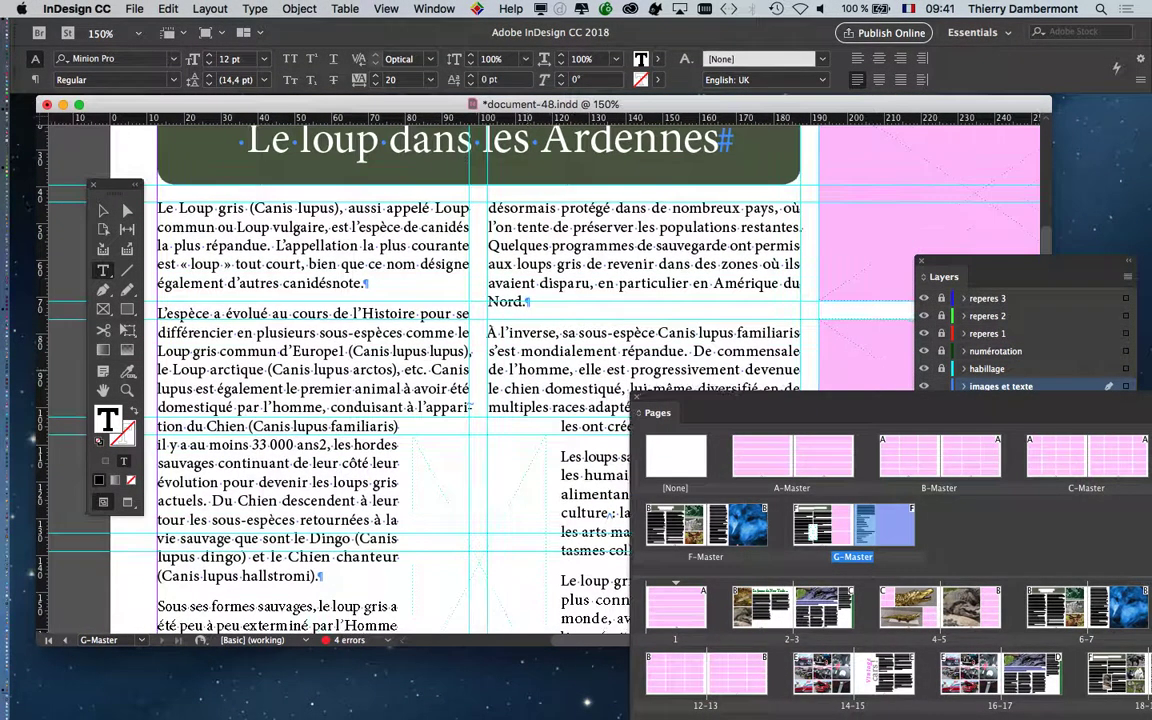
{"action": "left_click_drag", "start_coordinate": [657, 412], "coordinate": [920, 459]}
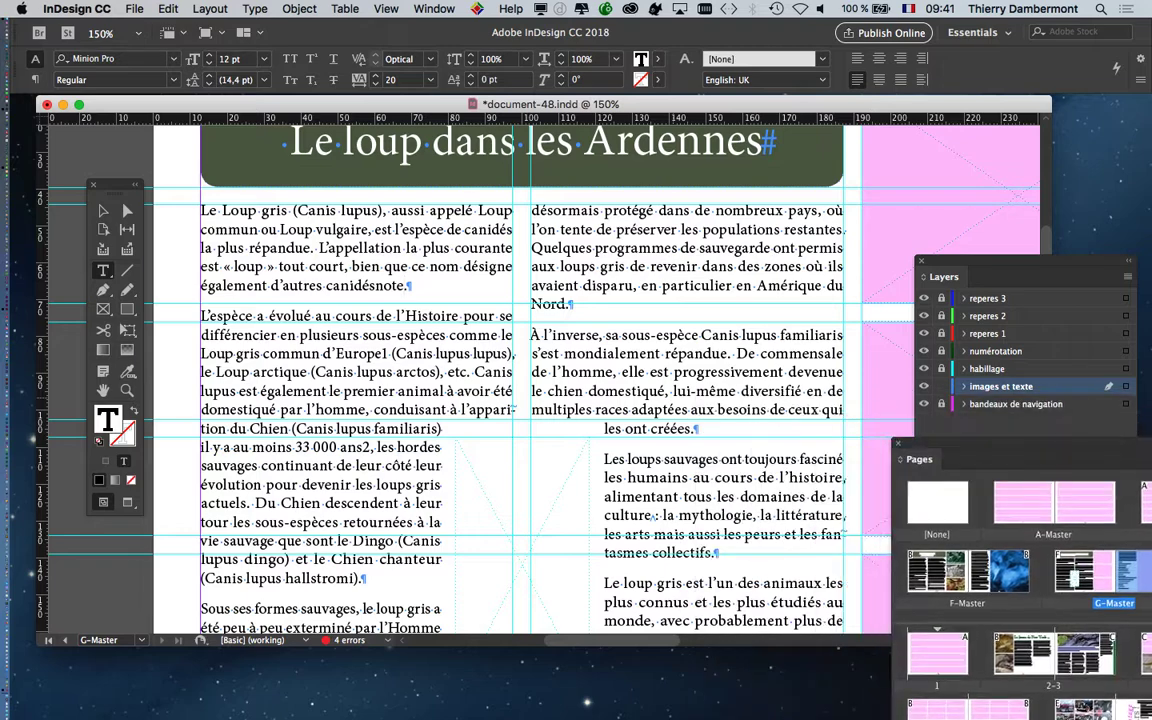
{"action": "key", "text": "super+equal"}
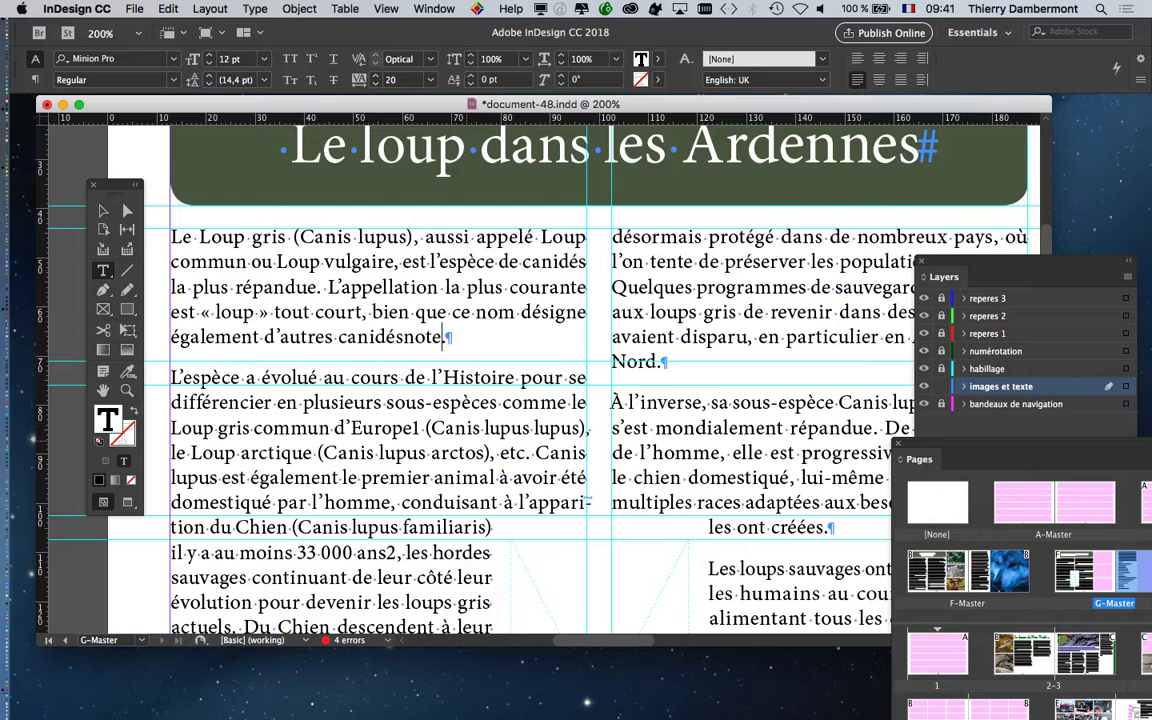
{"action": "key", "text": "super+minus"}
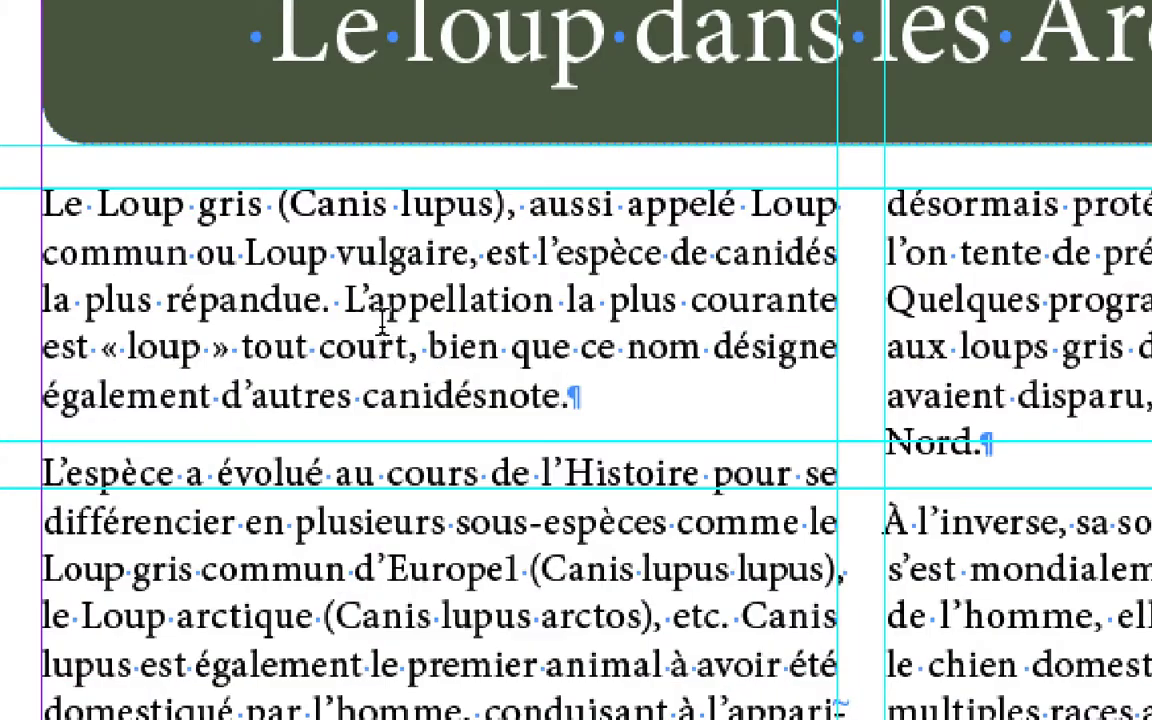
{"action": "key", "text": "BackSpace"}
{"action": "key", "text": "BackSpace"}
{"action": "key", "text": "BackSpace"}
{"action": "key", "text": "BackSpace"}
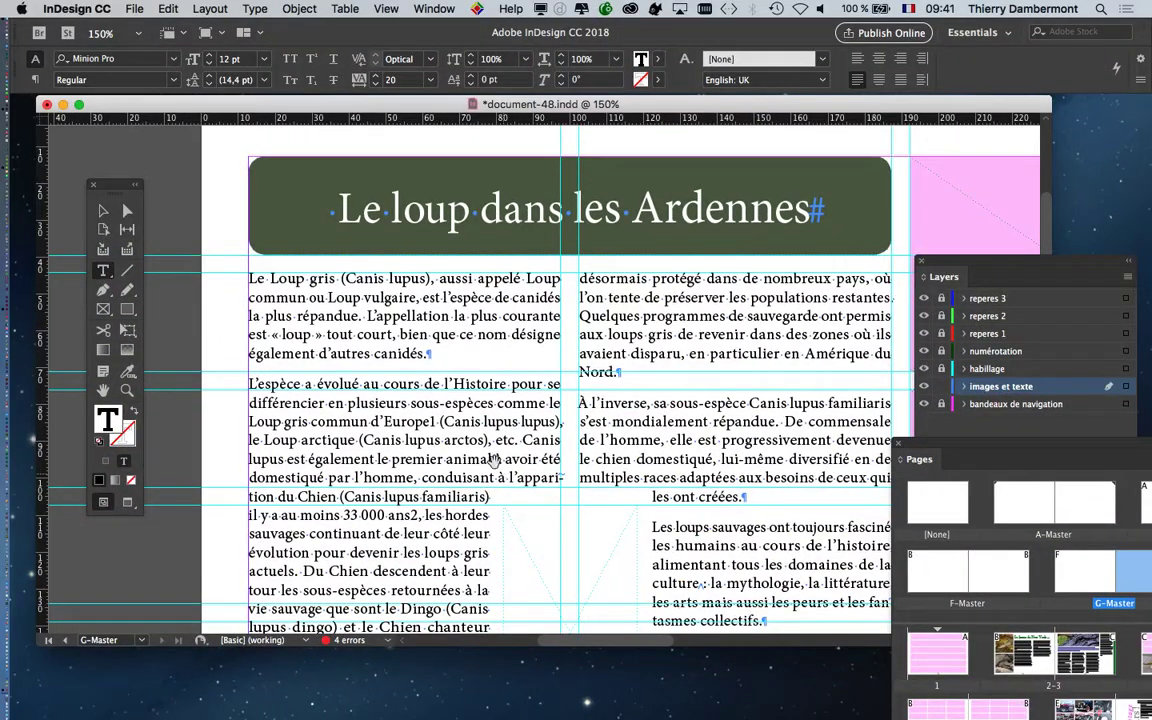
Show the Paragraph Styles and Character Styles panel group and place it over the article spread
{"action": "key", "text": "super+minus"}
{"action": "scroll", "coordinate": [594, 283], "scroll_direction": "down", "scroll_amount": 5}
{"action": "scroll", "coordinate": [594, 283], "scroll_direction": "right", "scroll_amount": 5}
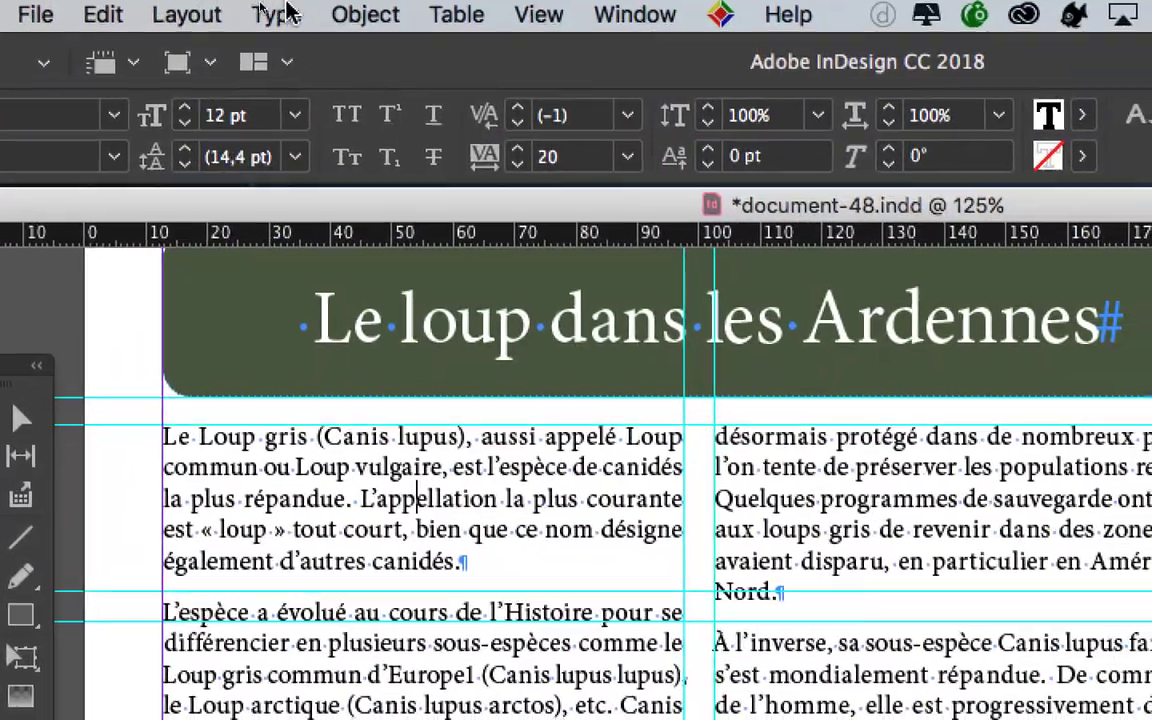
{"action": "left_click", "coordinate": [285, 13]}
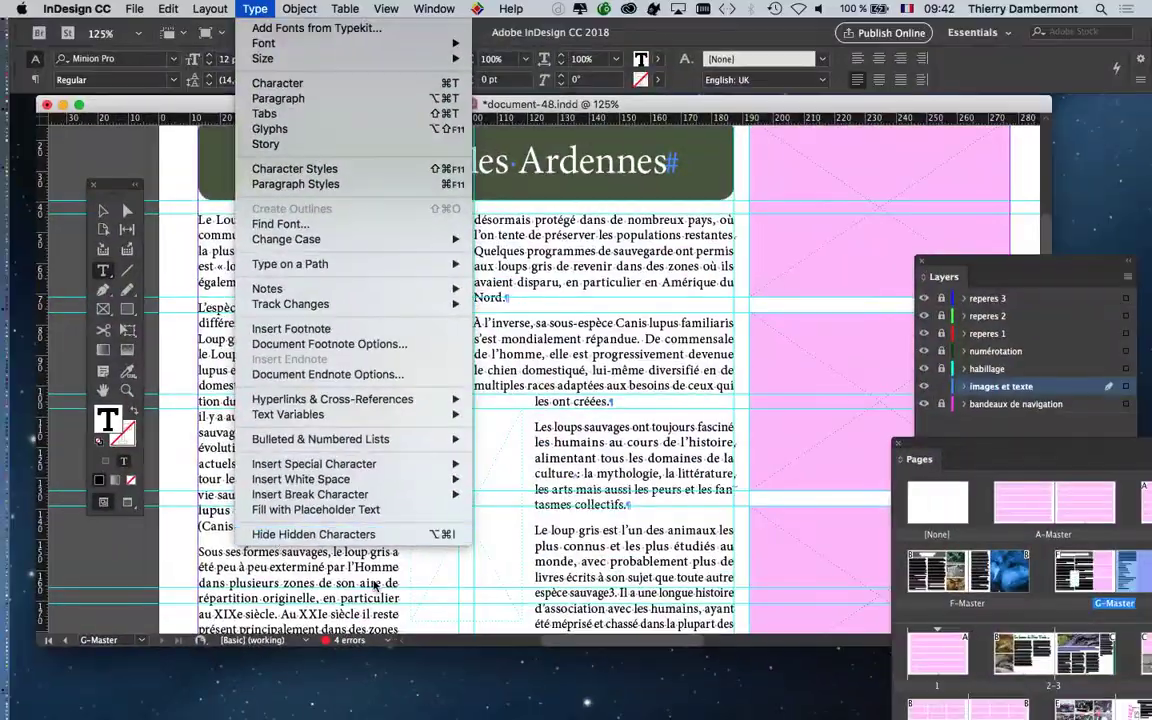
{"action": "left_click", "coordinate": [316, 463]}
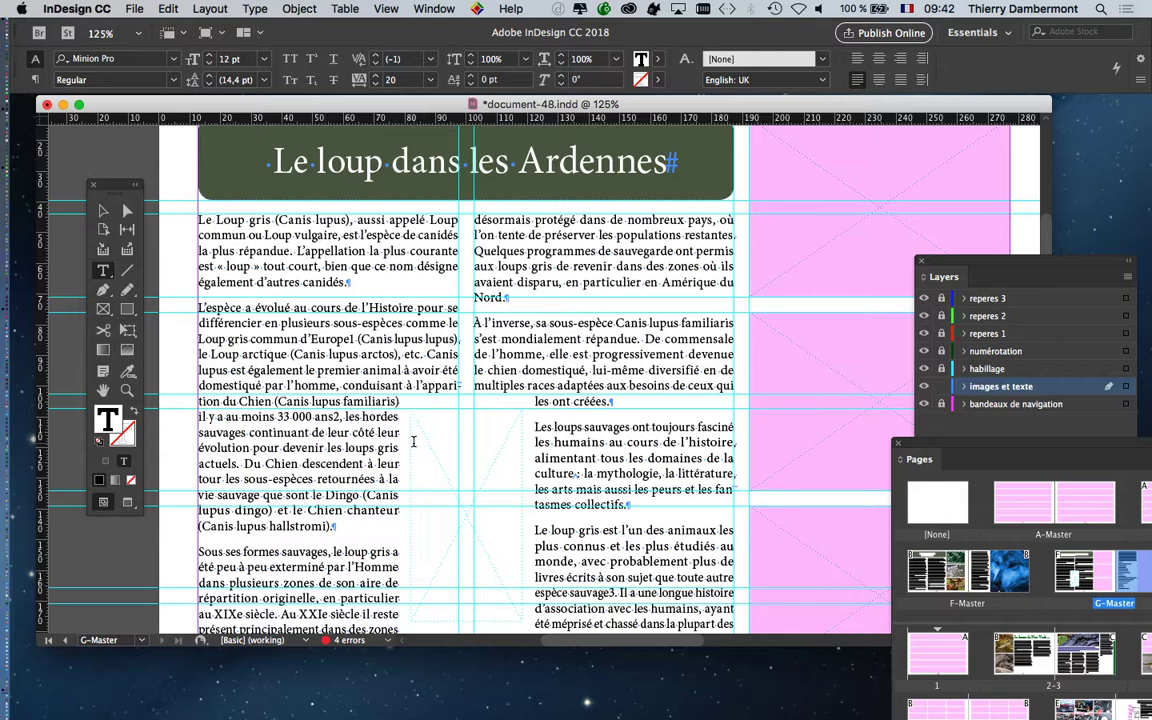
{"action": "left_click", "coordinate": [257, 10]}
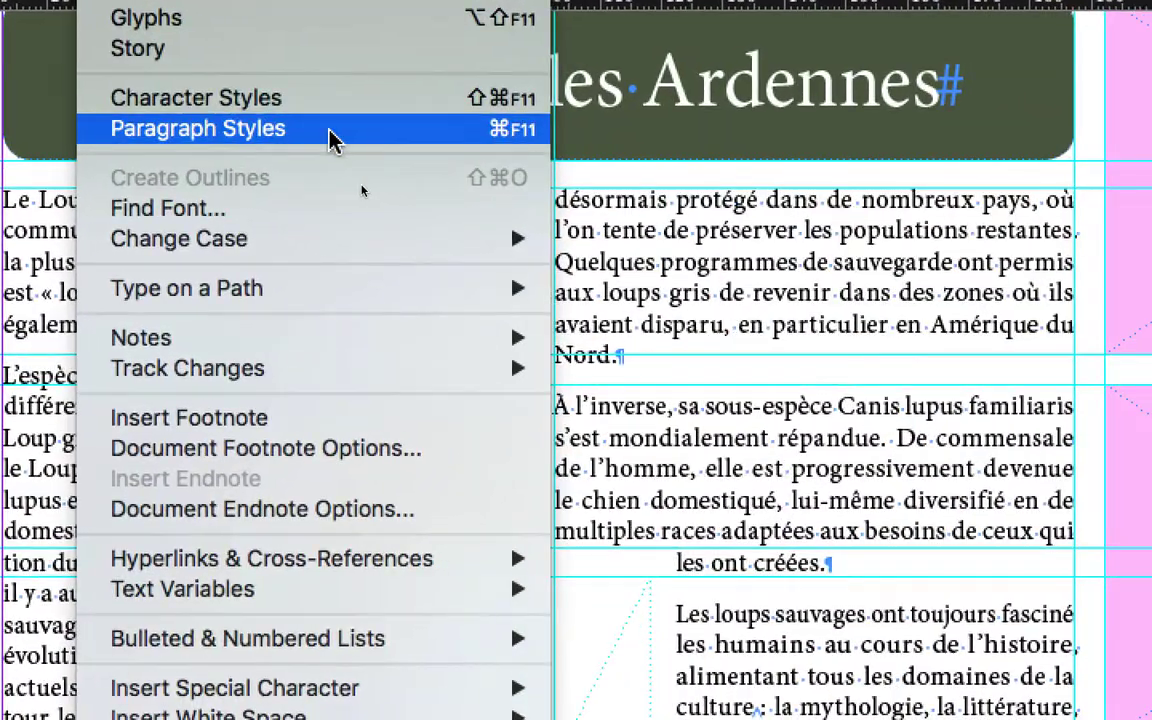
{"action": "left_click", "coordinate": [320, 134]}
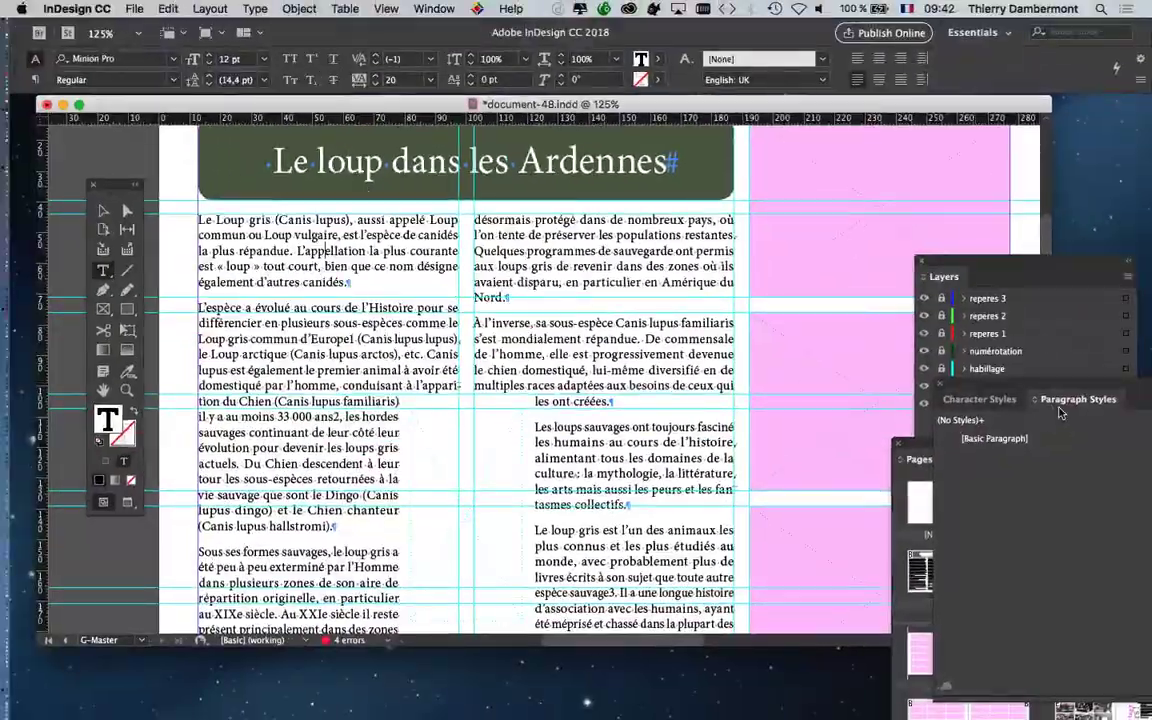
{"action": "left_click_drag", "start_coordinate": [1085, 387], "coordinate": [462, 280]}
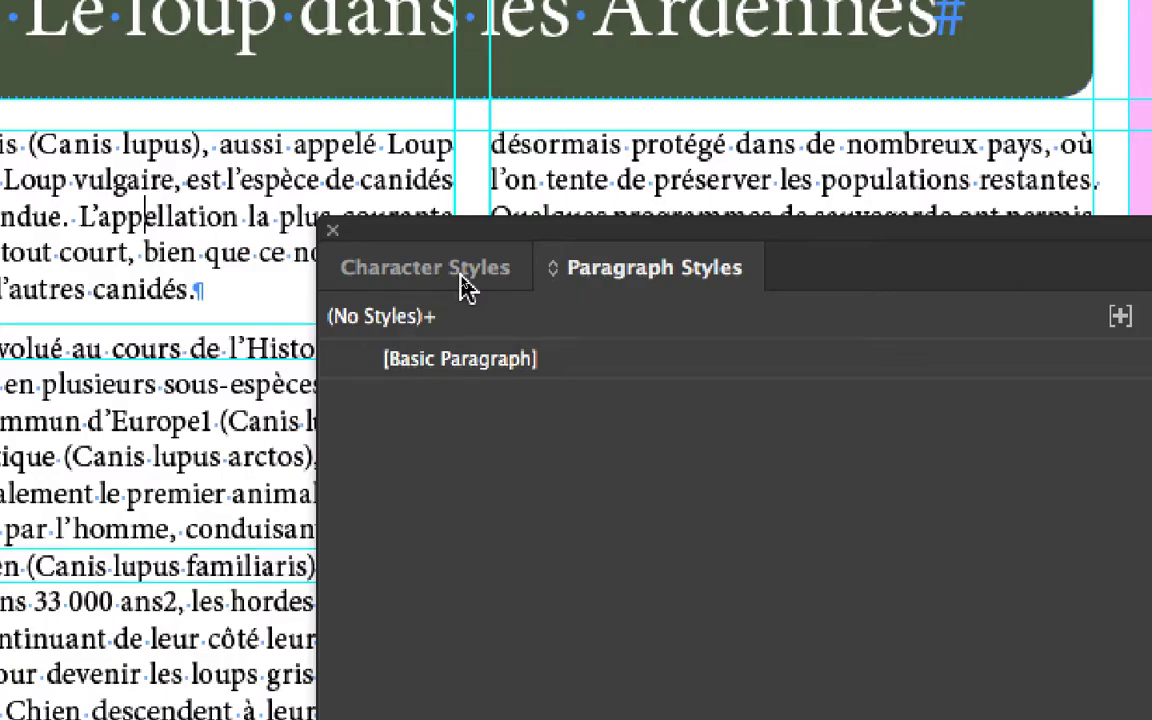
Alternate between the character styles and the paragraph styles to compare the two lists
{"action": "left_click", "coordinate": [462, 279]}
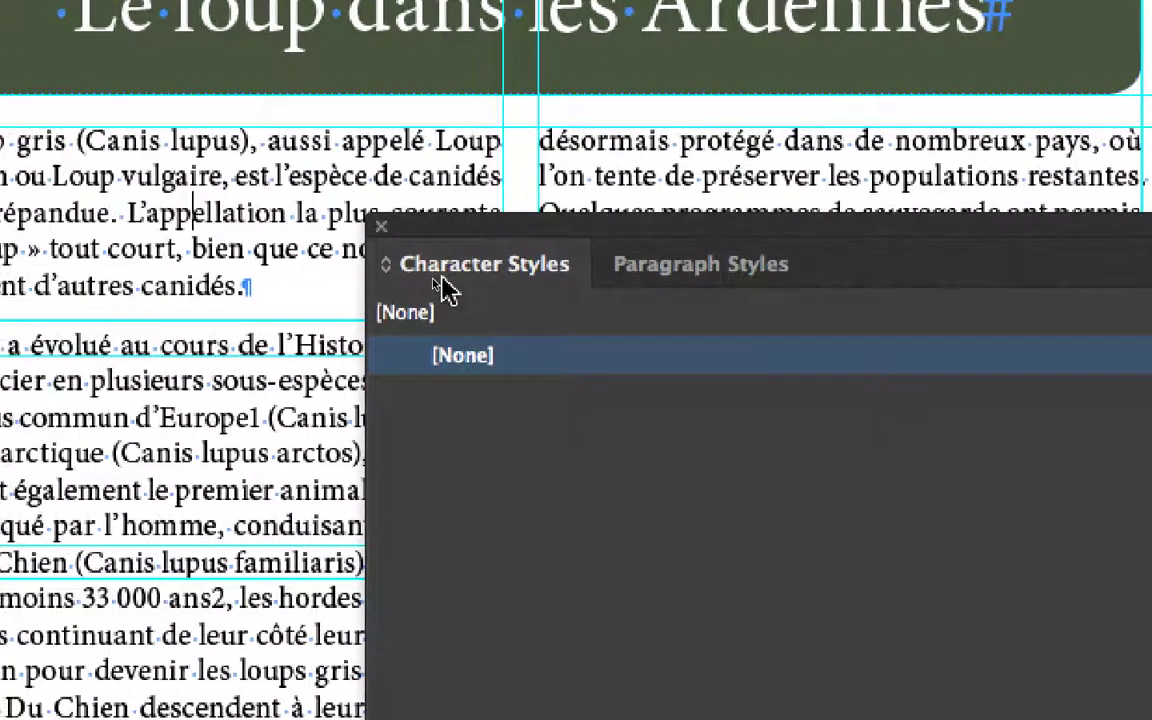
{"action": "left_click", "coordinate": [590, 268]}
{"action": "left_click", "coordinate": [480, 268]}
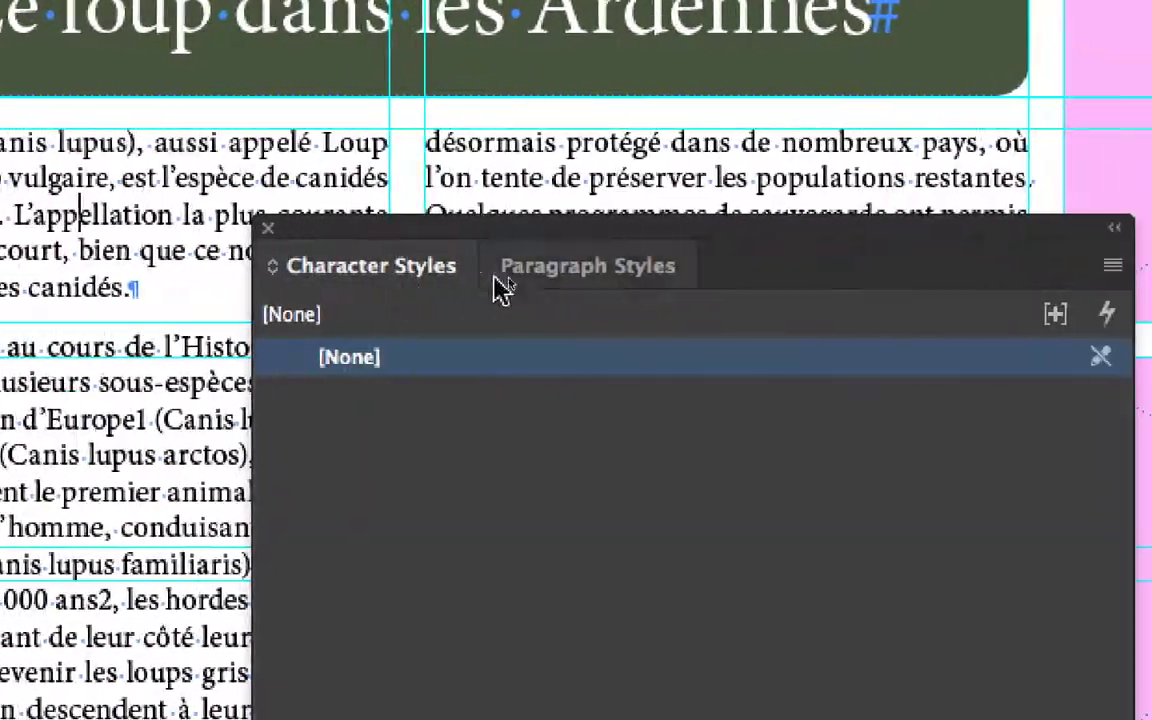
{"action": "left_click", "coordinate": [585, 270]}
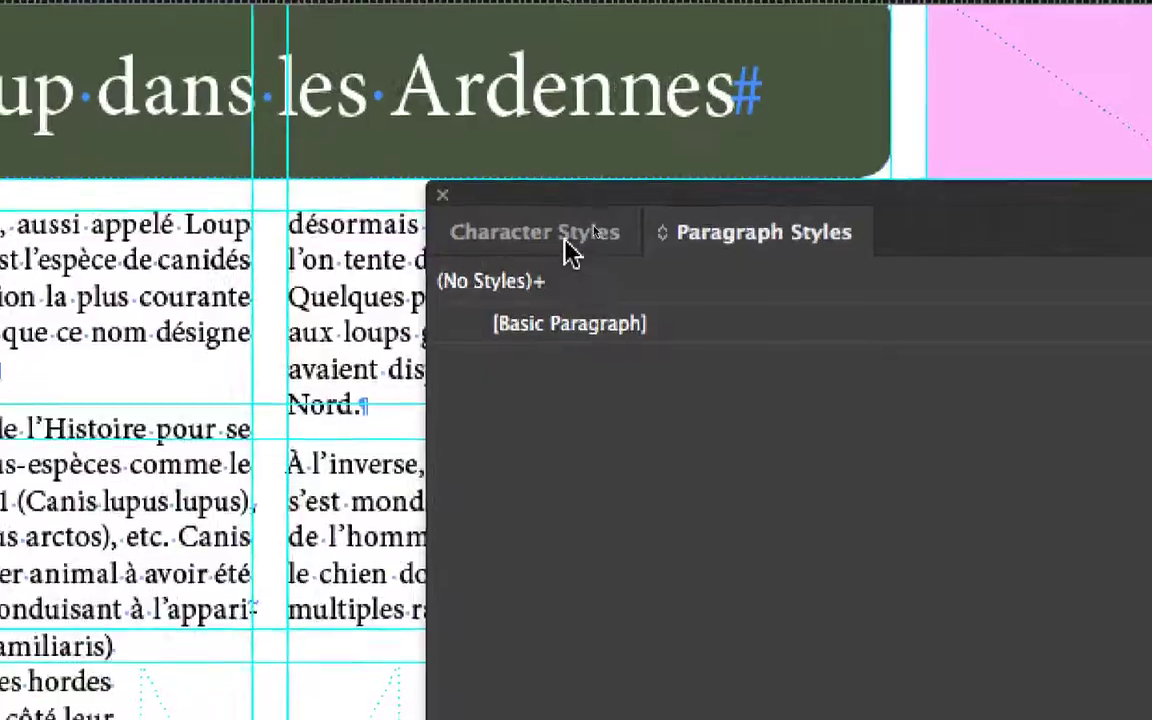
{"action": "left_click", "coordinate": [564, 240]}
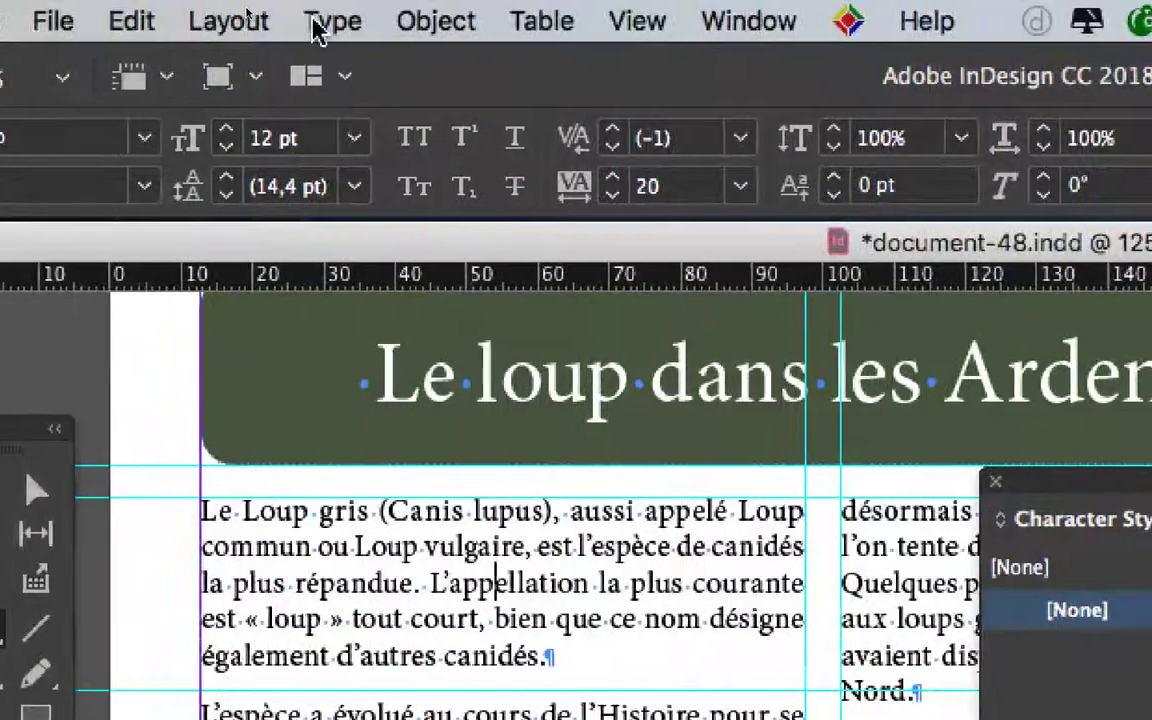
Examine the Character formatting settings and the available Minion Pro font styles, and close that panel
{"action": "left_click", "coordinate": [329, 18]}
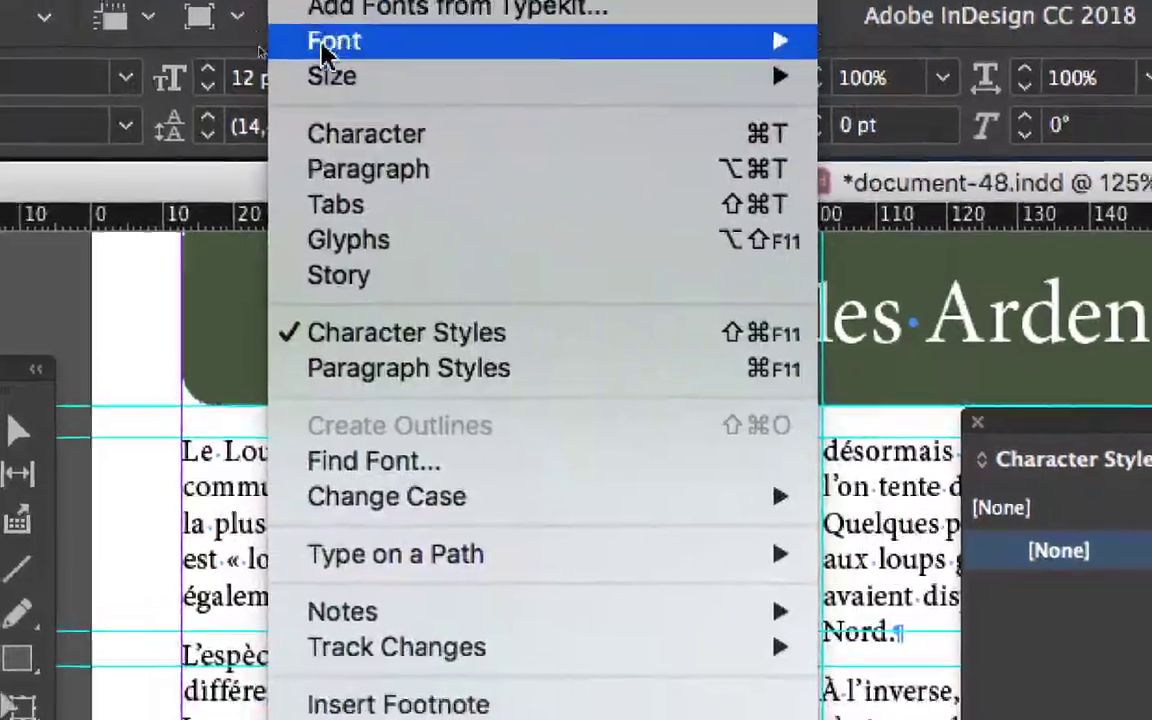
{"action": "left_click", "coordinate": [329, 79]}
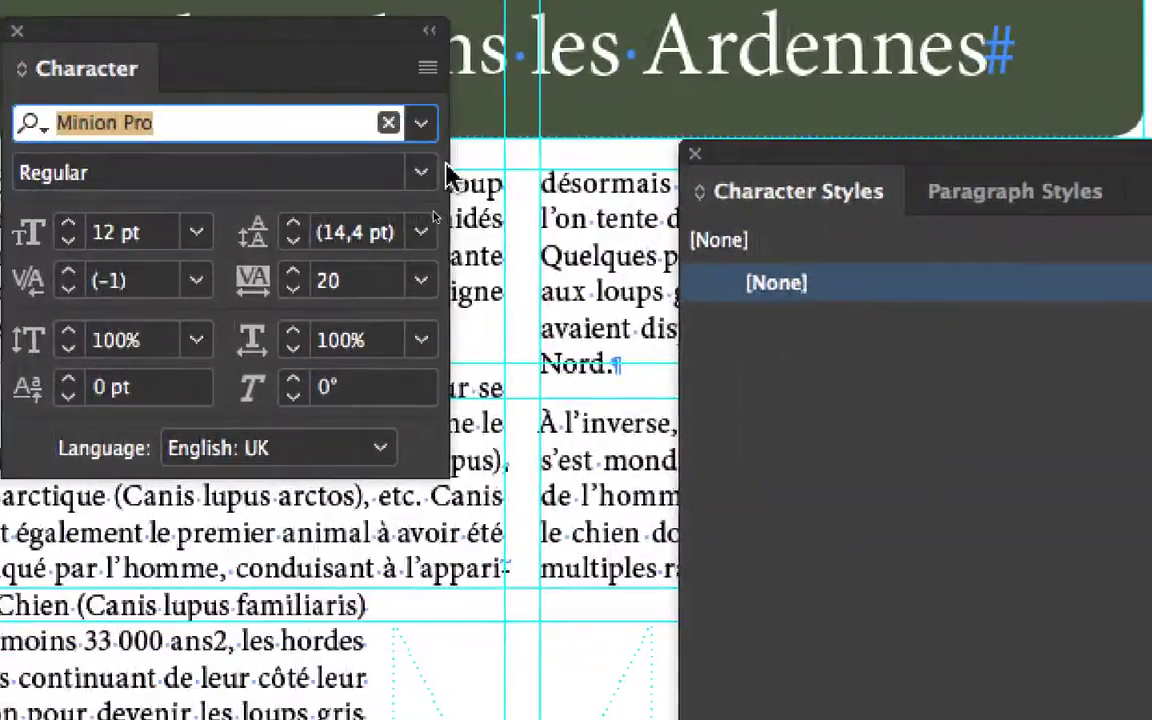
{"action": "left_click", "coordinate": [688, 267]}
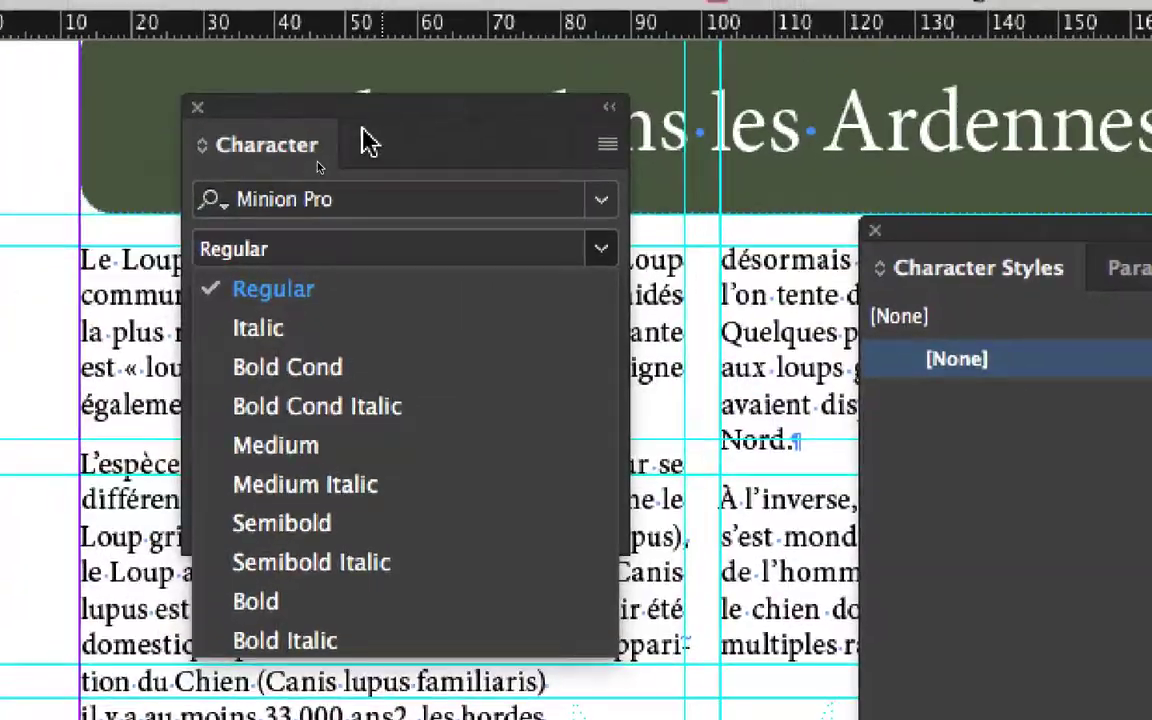
{"action": "left_click", "coordinate": [262, 22]}
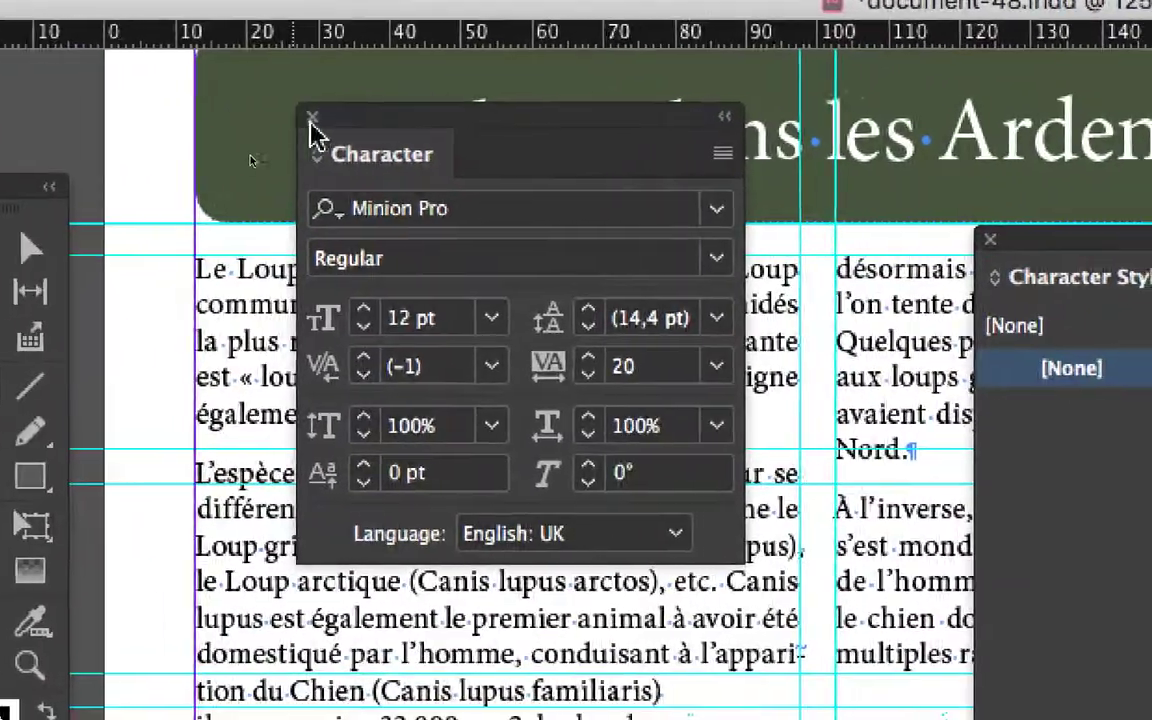
{"action": "left_click", "coordinate": [312, 118]}
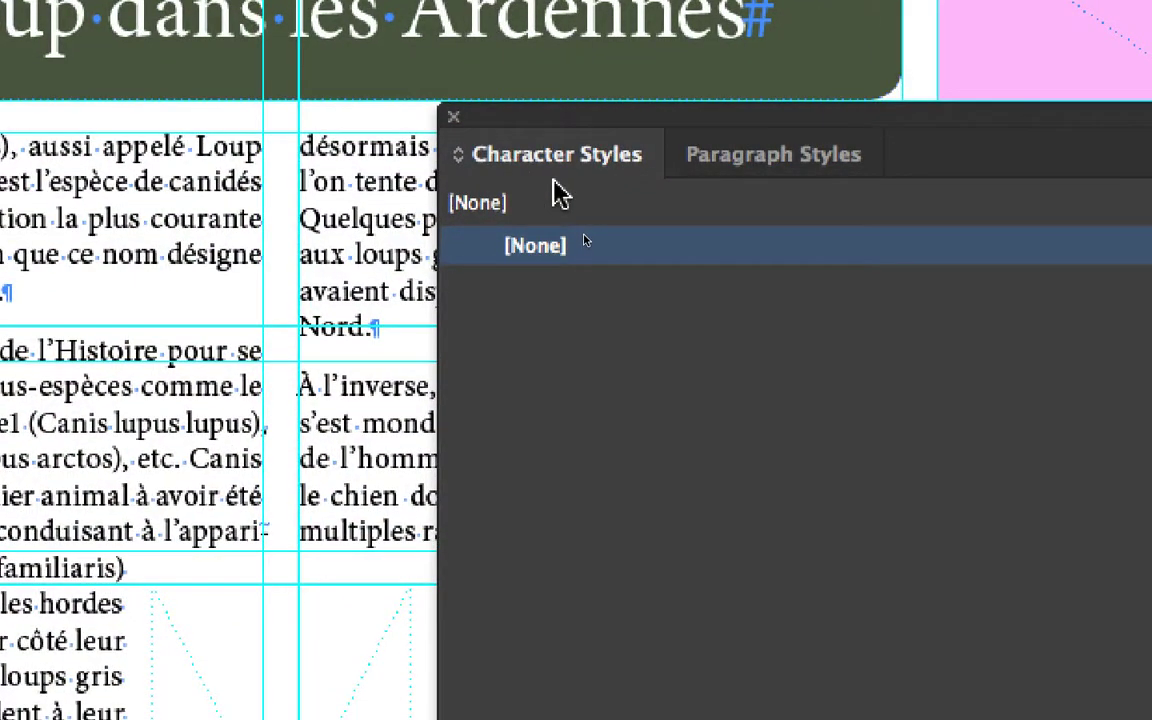
Shrink the Paragraph Styles panel and start a new paragraph style named "corps du texte (body)"
{"action": "left_click", "coordinate": [734, 157]}
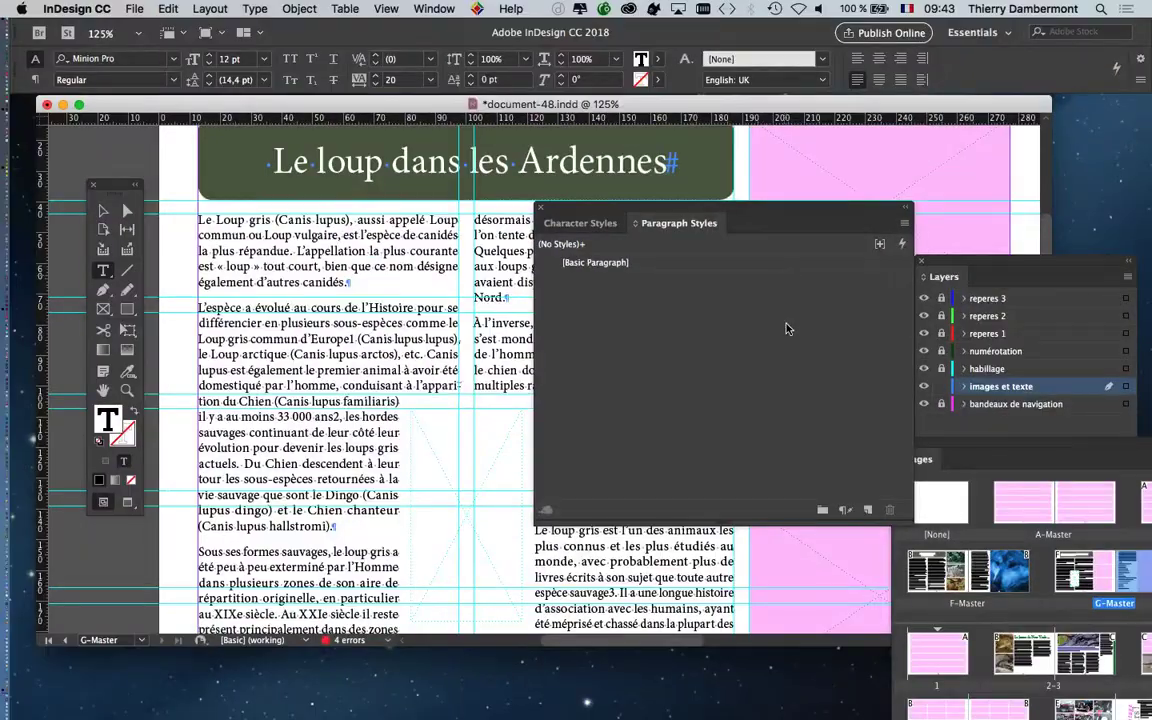
{"action": "left_click_drag", "start_coordinate": [911, 522], "coordinate": [747, 421]}
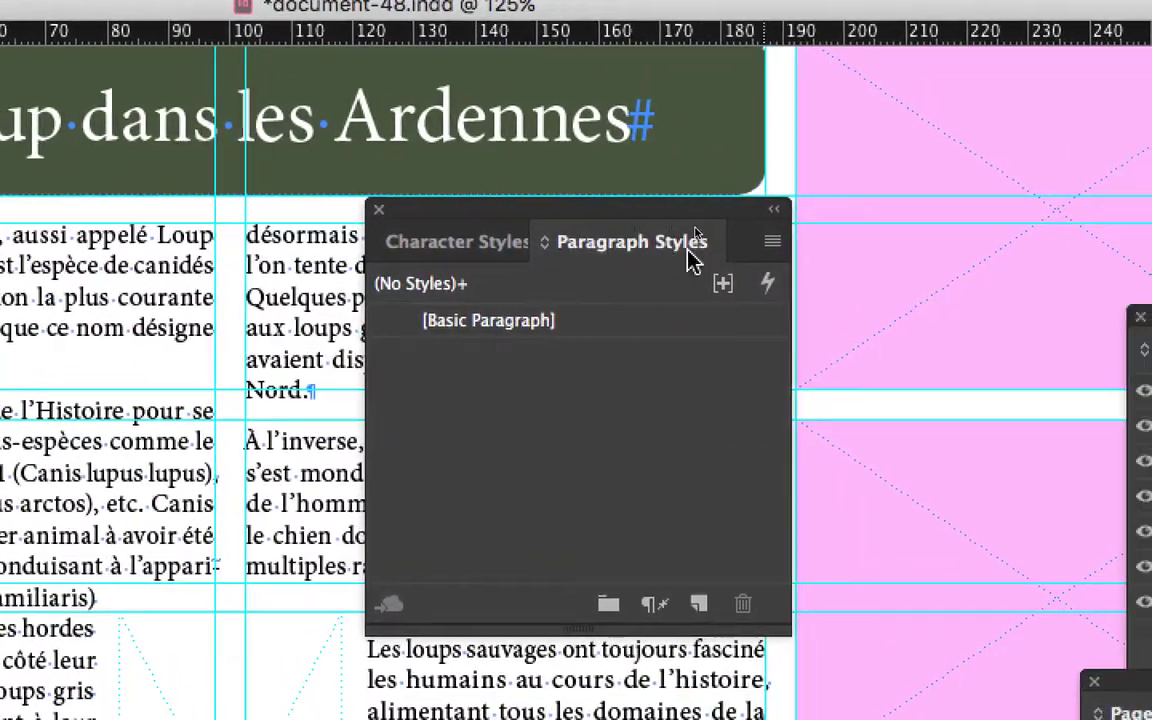
{"action": "left_click", "coordinate": [718, 245]}
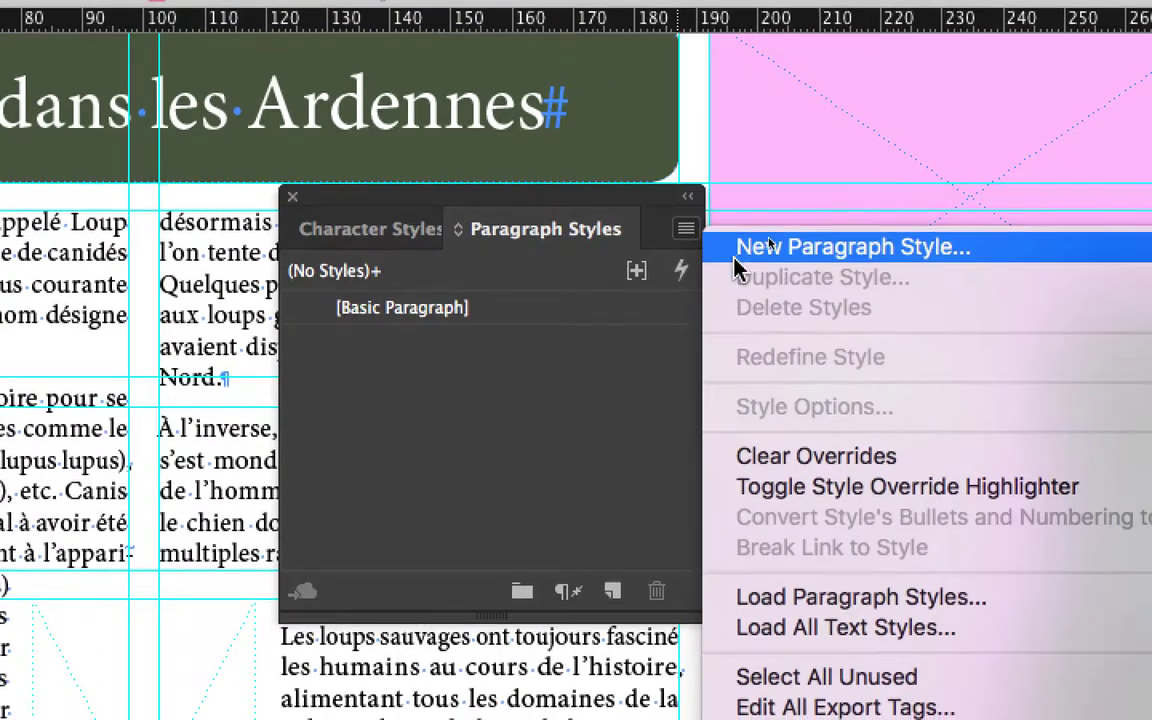
{"action": "left_click", "coordinate": [770, 247]}
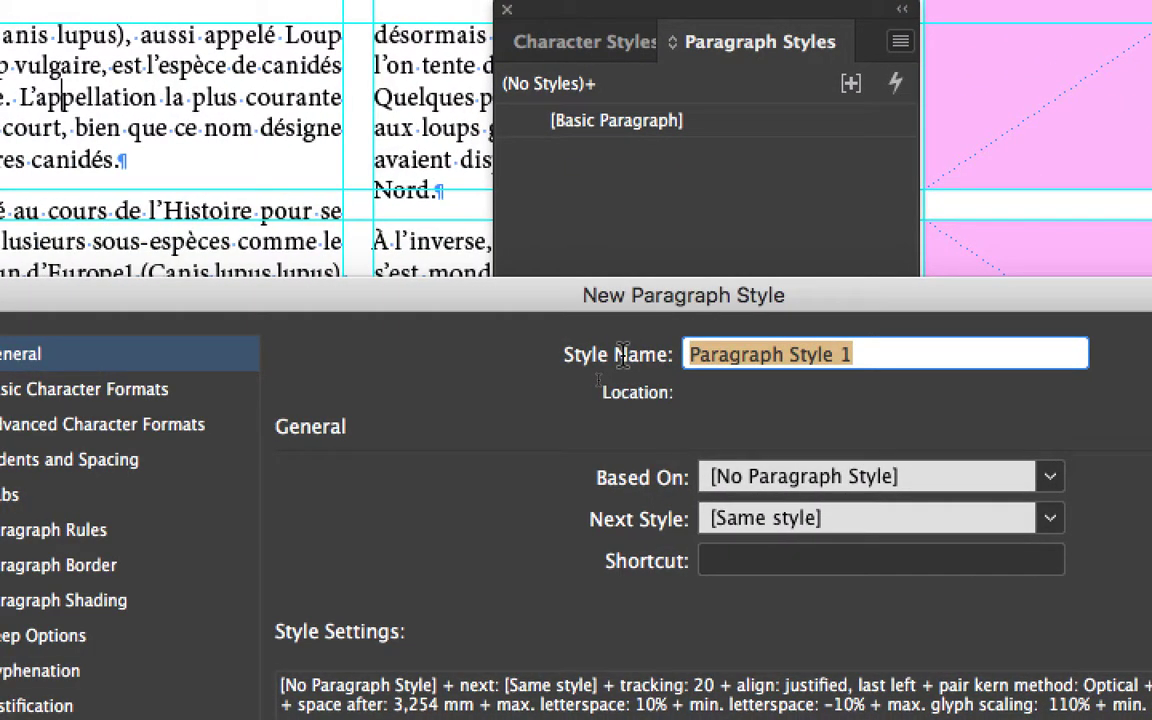
{"action": "type", "text": "corps du texte"}
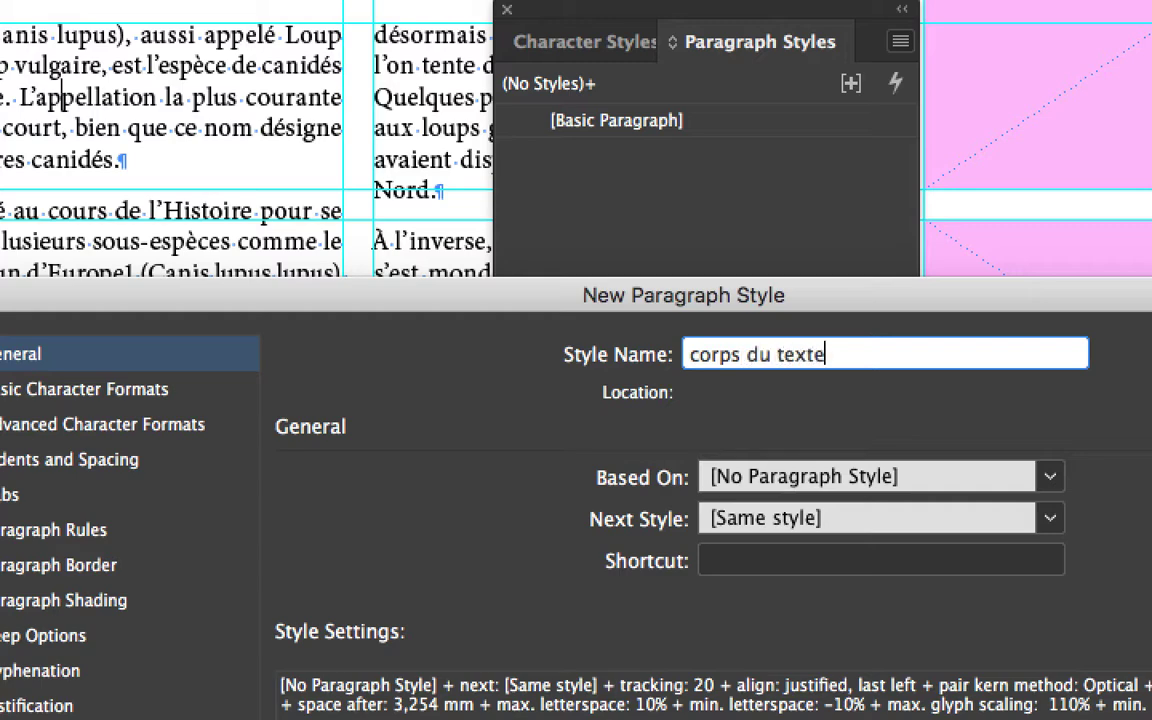
{"action": "type", "text": " (body"}
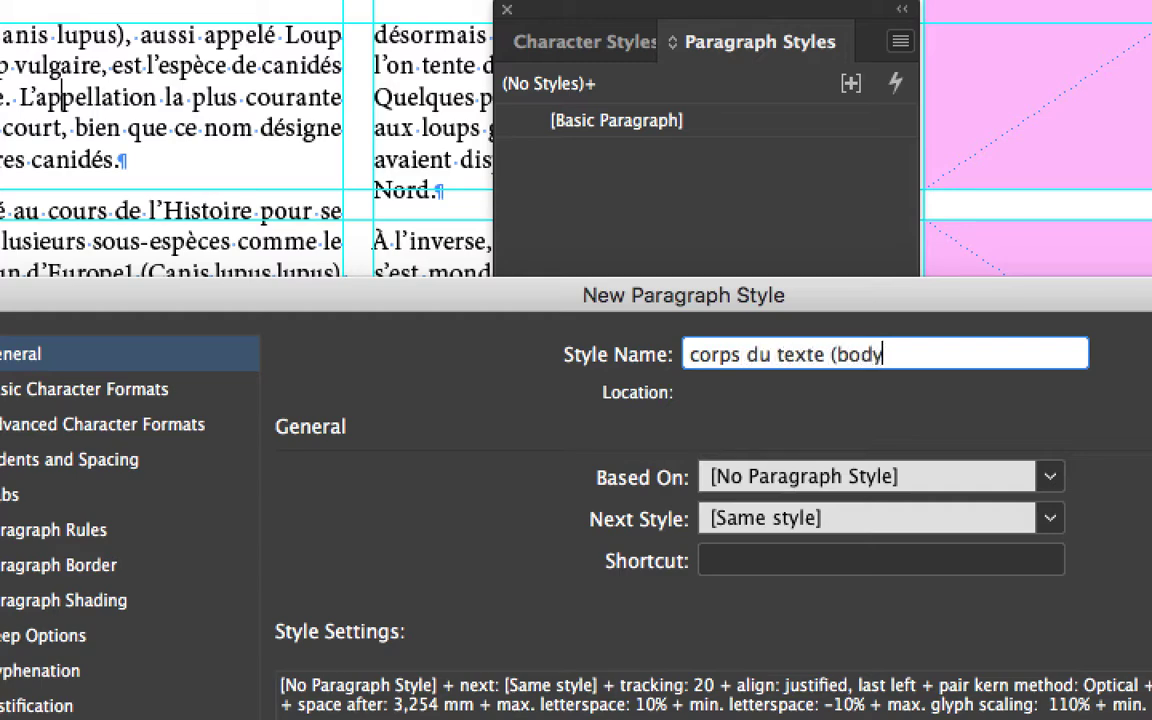
{"action": "type", "text": ")"}
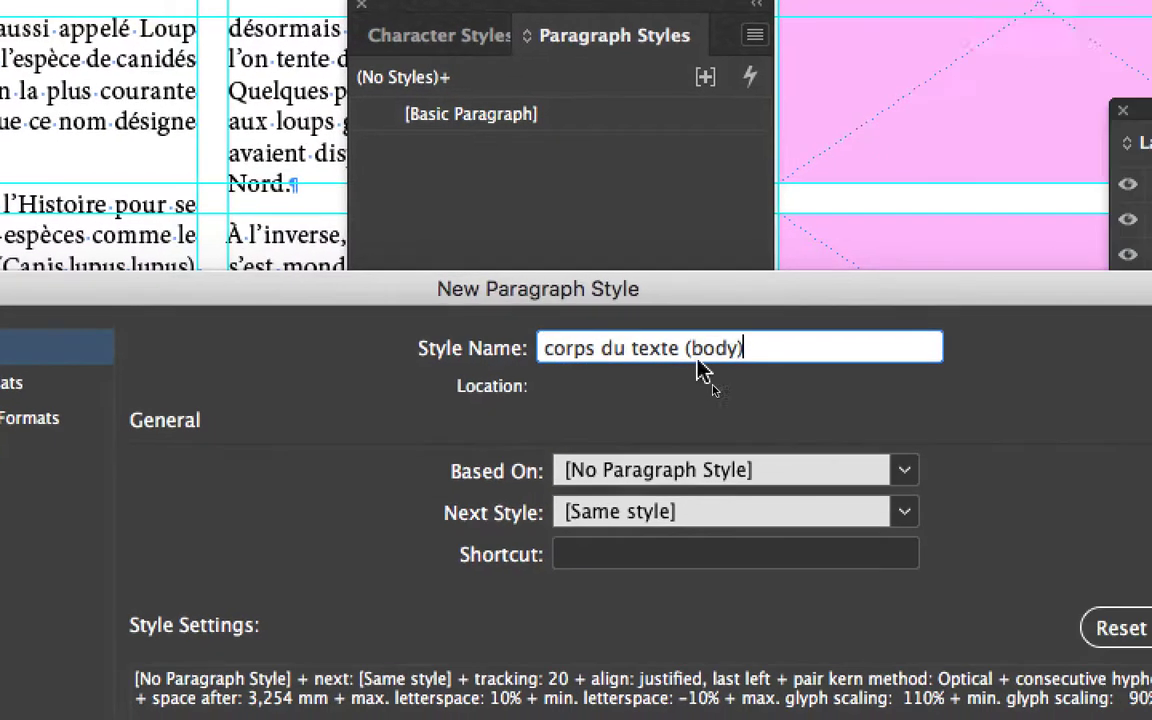
{"action": "left_click_drag", "start_coordinate": [904, 356], "coordinate": [623, 336]}
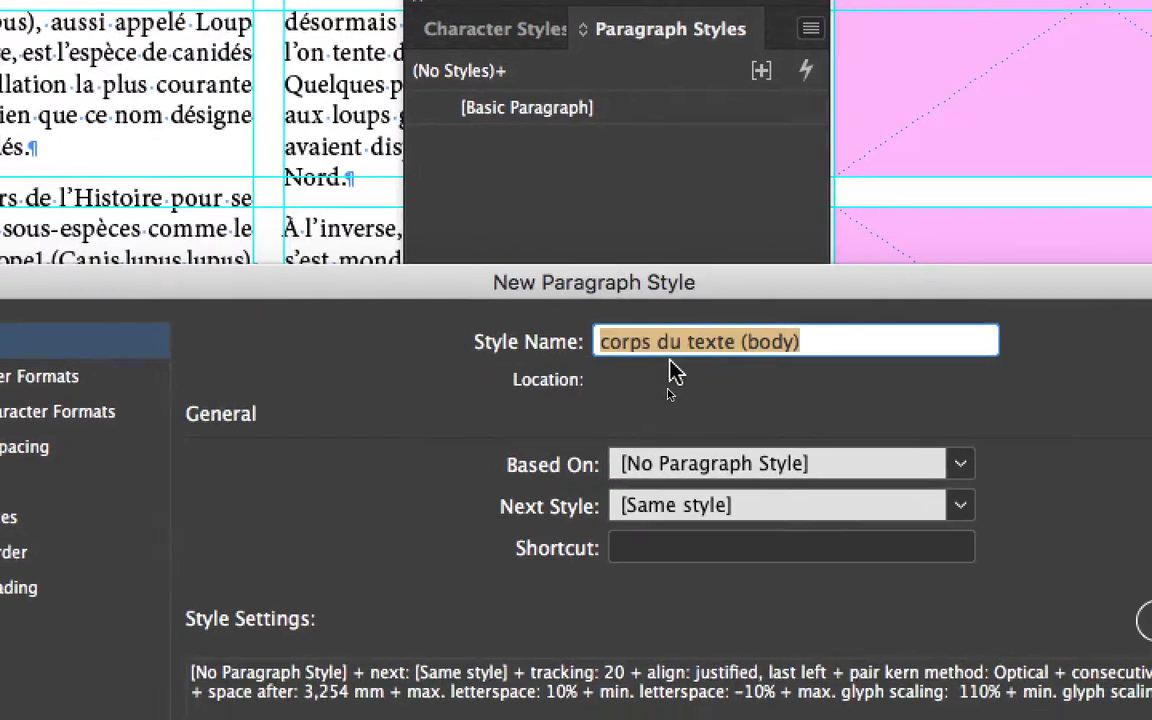
{"action": "left_click", "coordinate": [830, 366]}
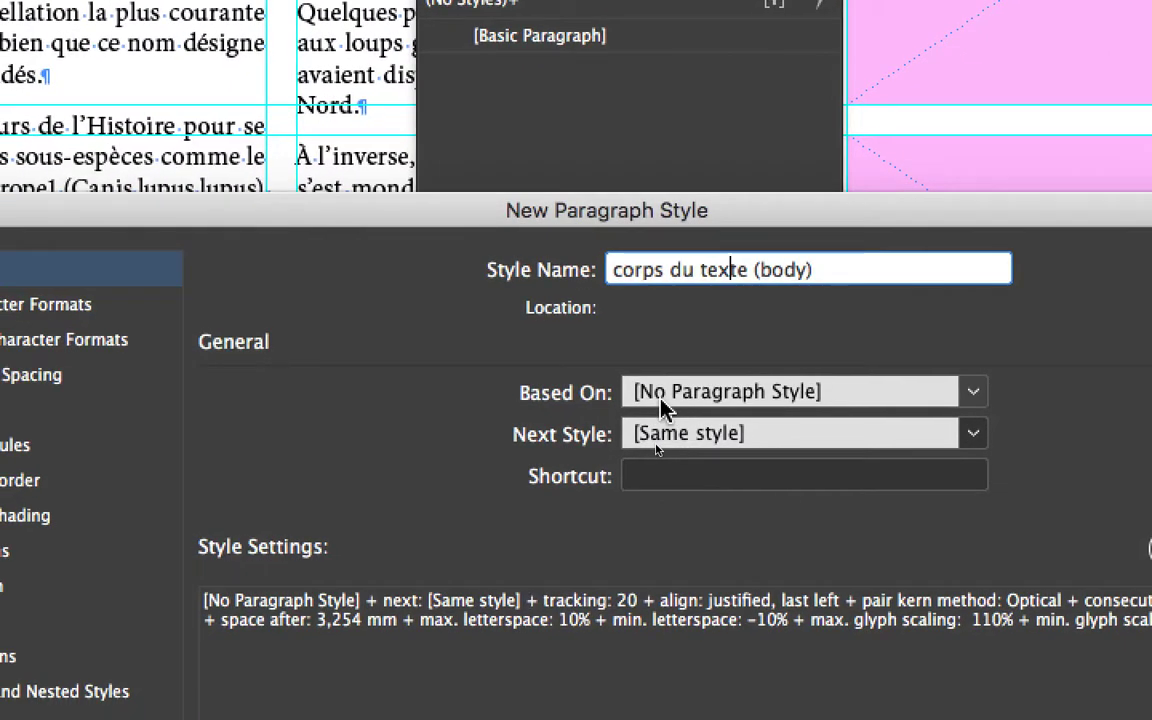
Examine the Based On choices for the new style and keep [No Paragraph Style]
{"action": "left_click", "coordinate": [596, 468]}
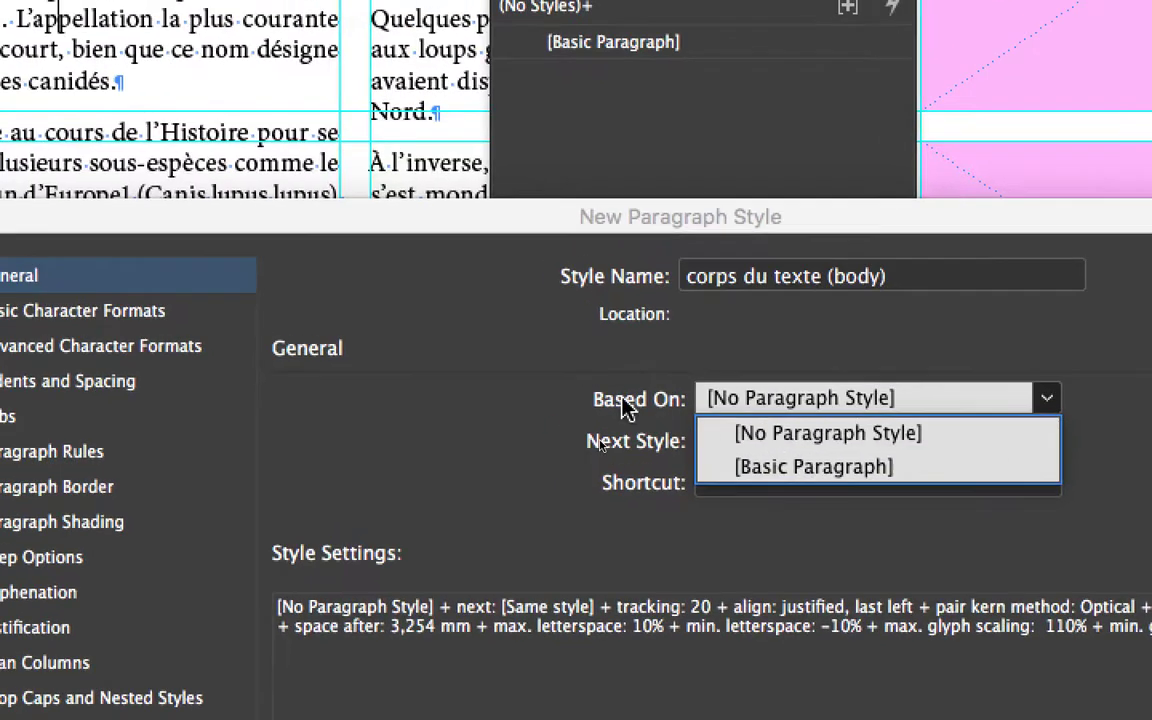
{"action": "left_click", "coordinate": [522, 396]}
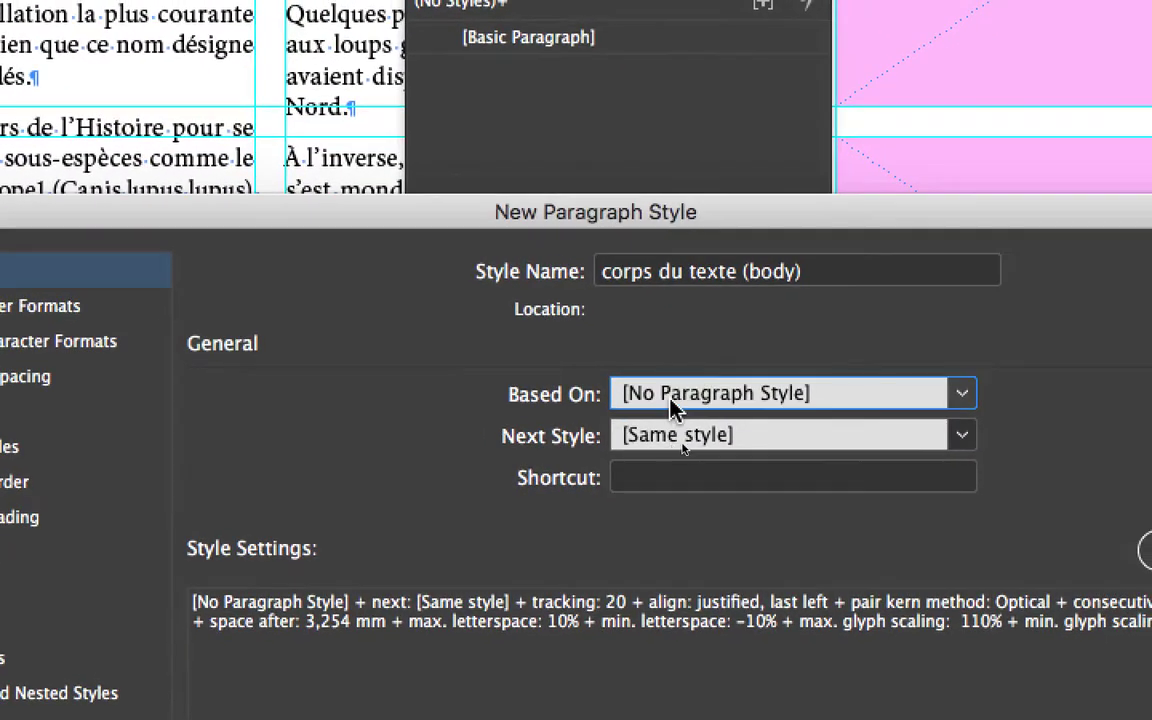
{"action": "left_click", "coordinate": [740, 405]}
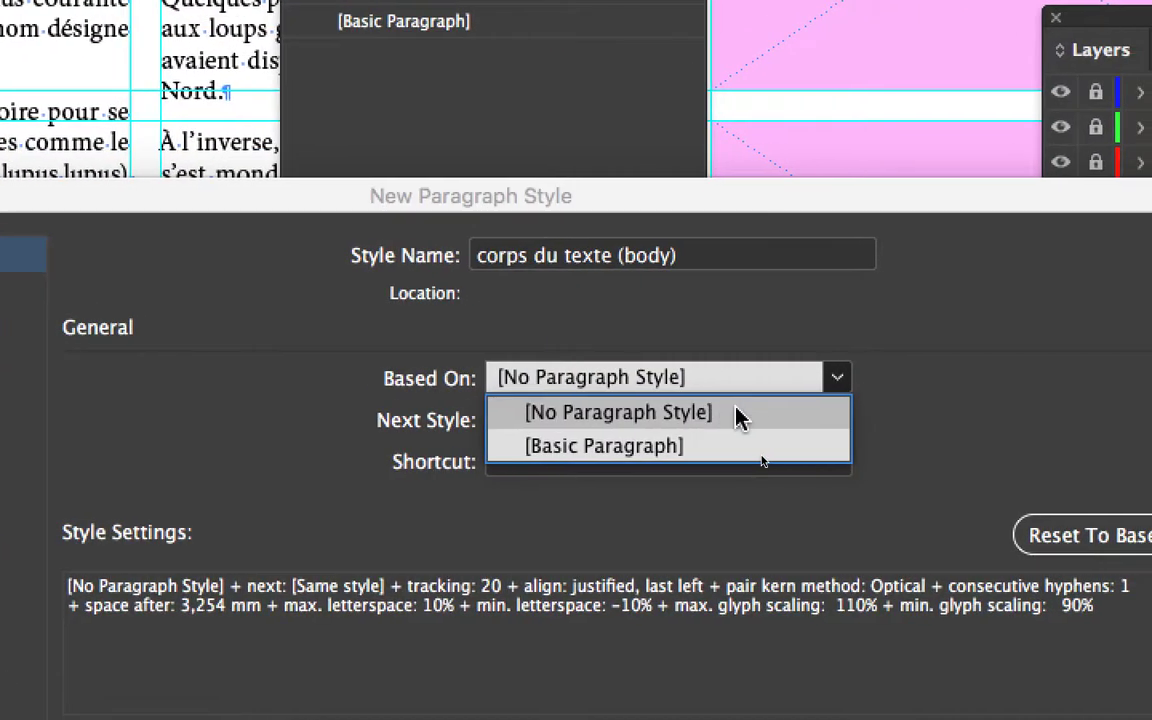
{"action": "left_click", "coordinate": [730, 430]}
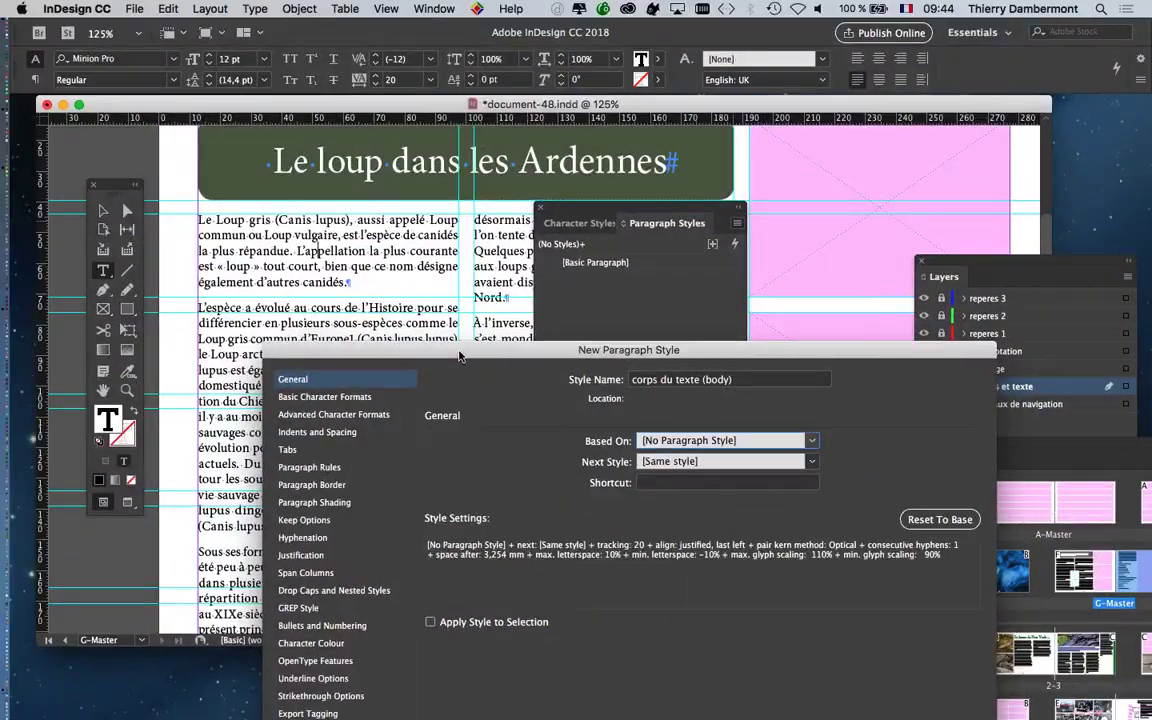
Turn on Apply Style to Selection for the new paragraph style, moving the dialog clear of the body text
{"action": "left_click_drag", "start_coordinate": [445, 353], "coordinate": [667, 326]}
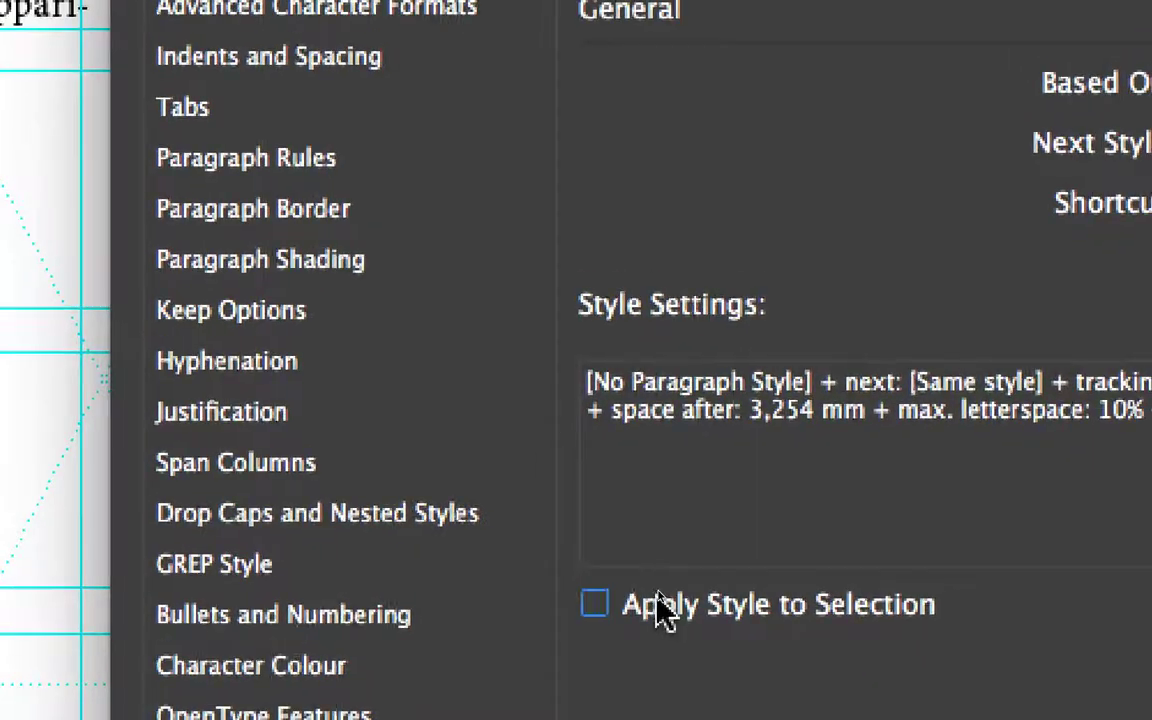
{"action": "left_click", "coordinate": [680, 578]}
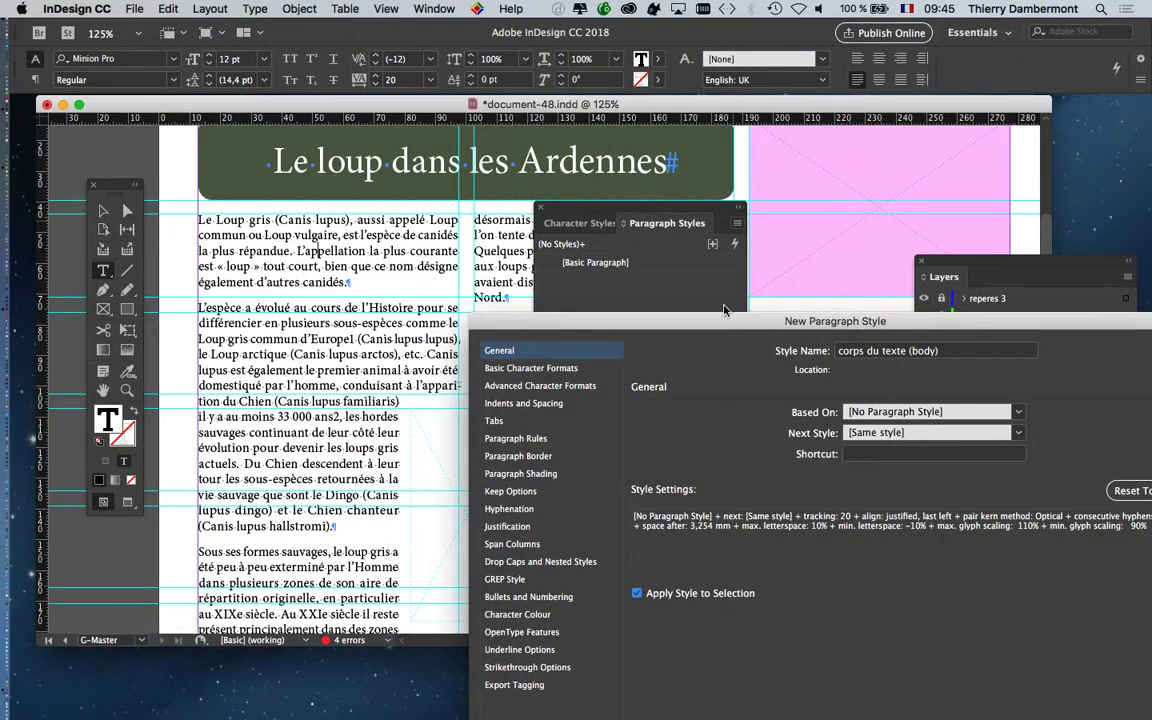
{"action": "left_click_drag", "start_coordinate": [726, 321], "coordinate": [671, 314]}
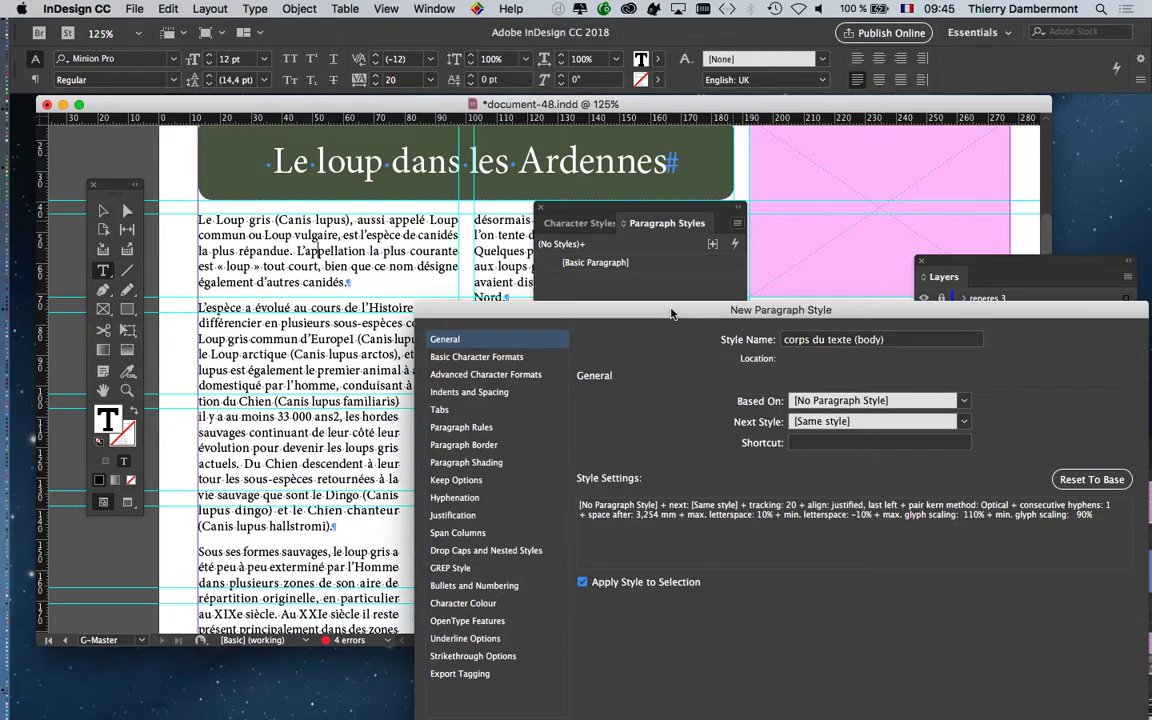